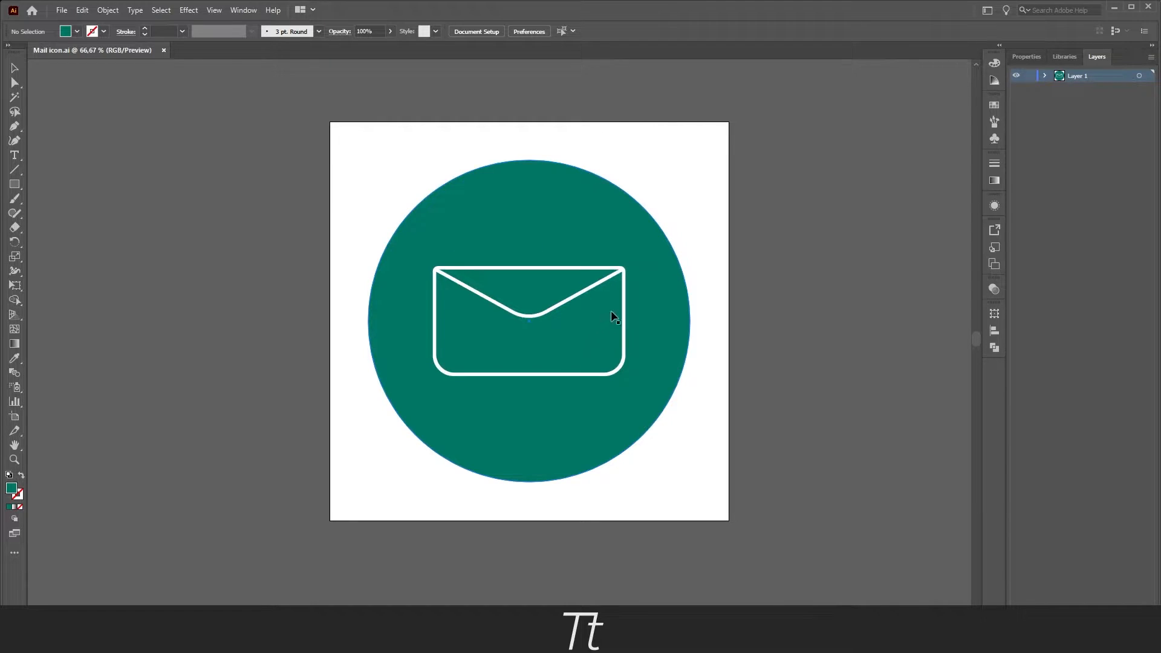
- Select all the mail icon artwork, group it into one object and deselect it
{"action": "left_click_drag", "start_coordinate": [726, 491], "coordinate": [335, 82]}
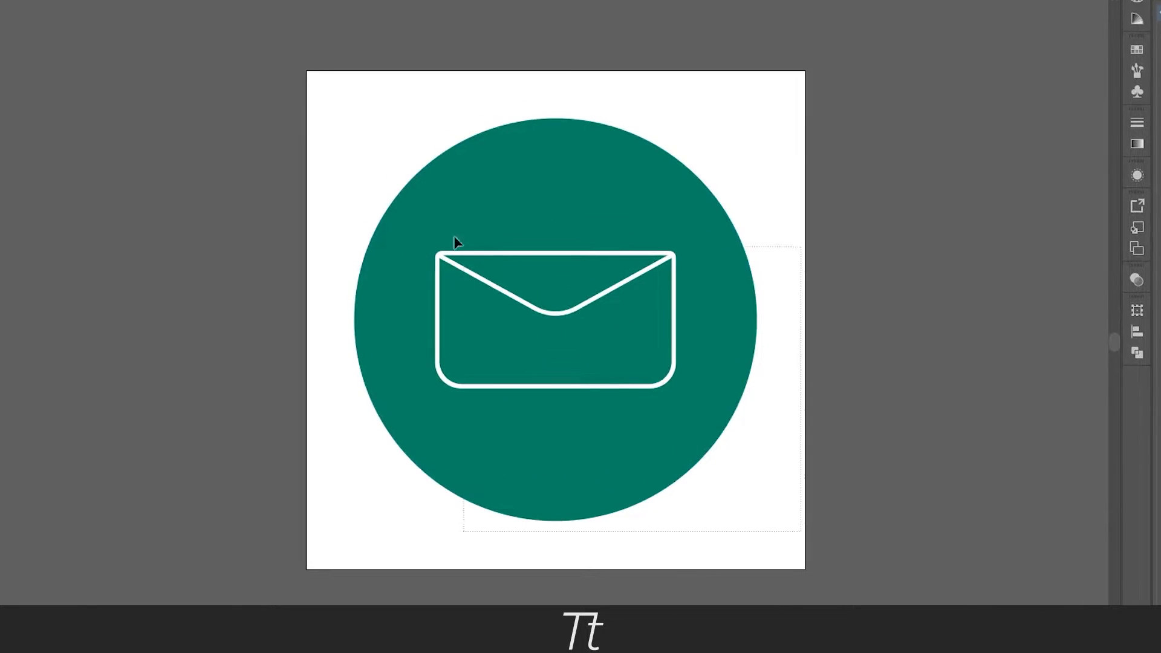
{"action": "left_click", "coordinate": [802, 219]}
{"action": "key", "text": "ctrl+a"}
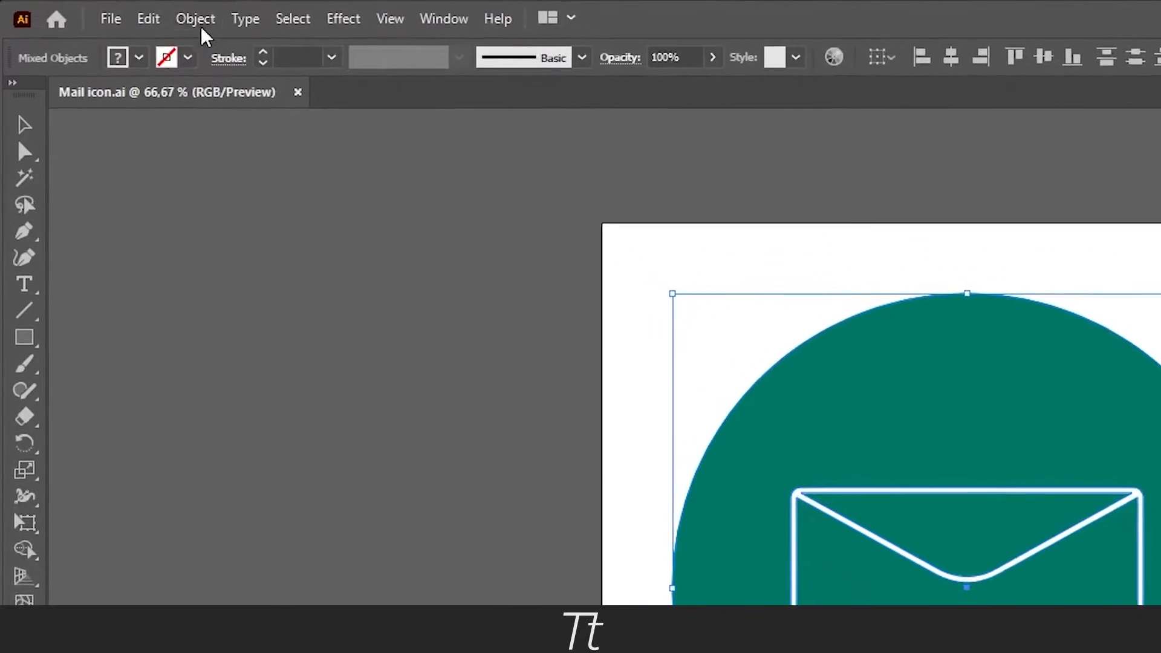
{"action": "left_click", "coordinate": [202, 21]}
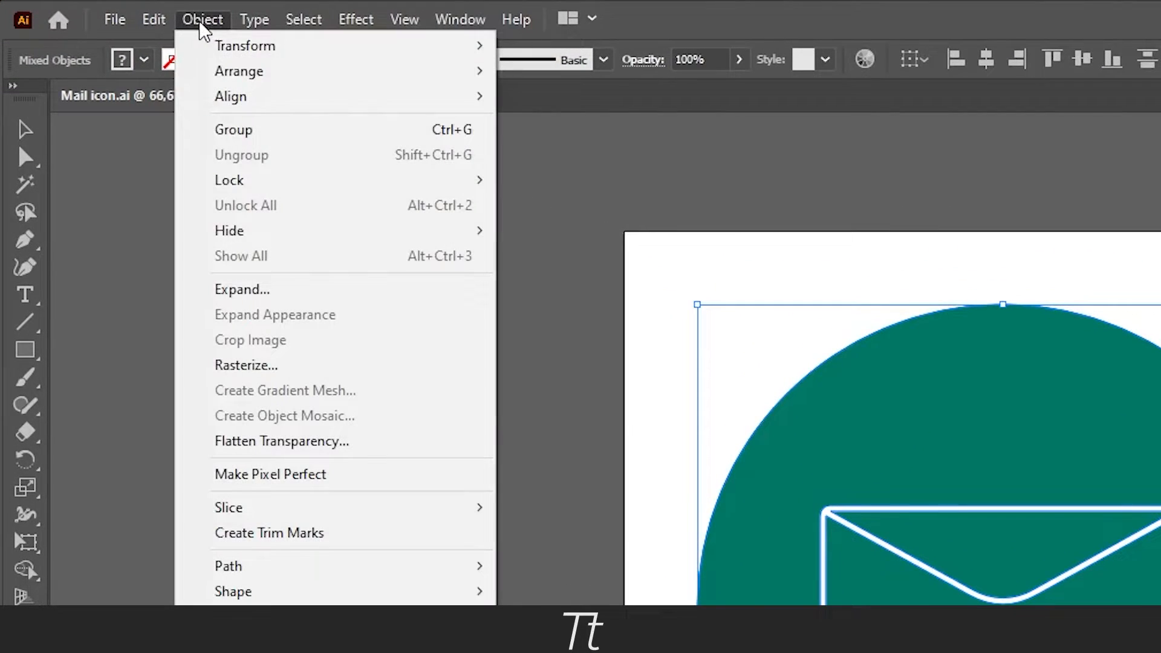
{"action": "left_click", "coordinate": [267, 128]}
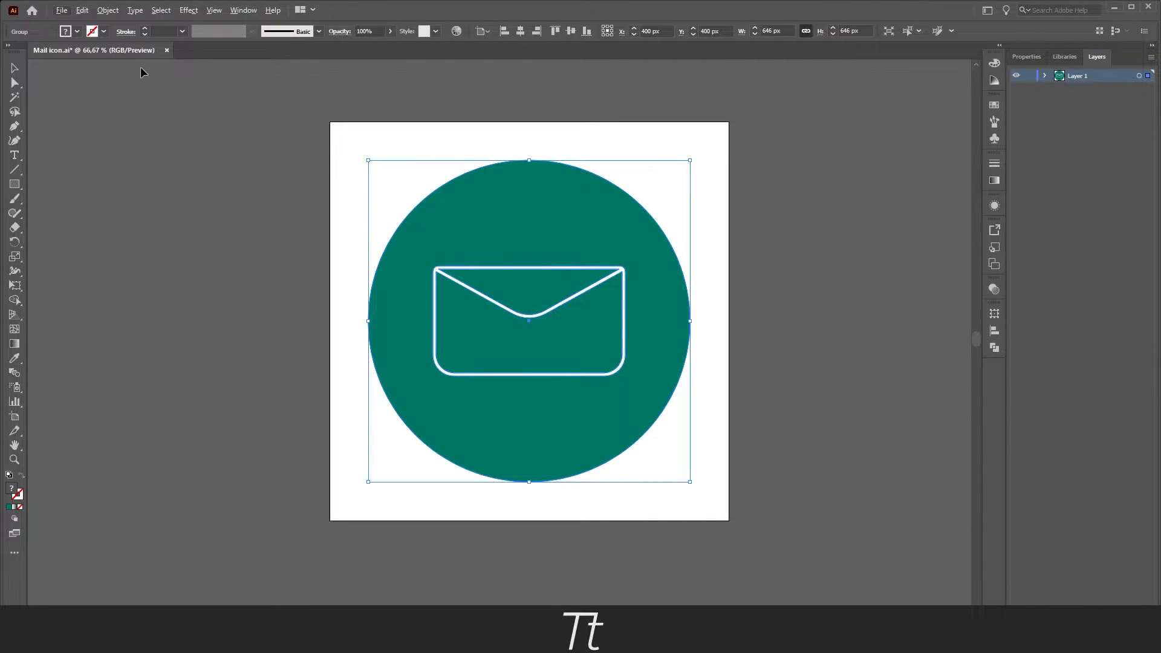
{"action": "key", "text": "alt+g"}
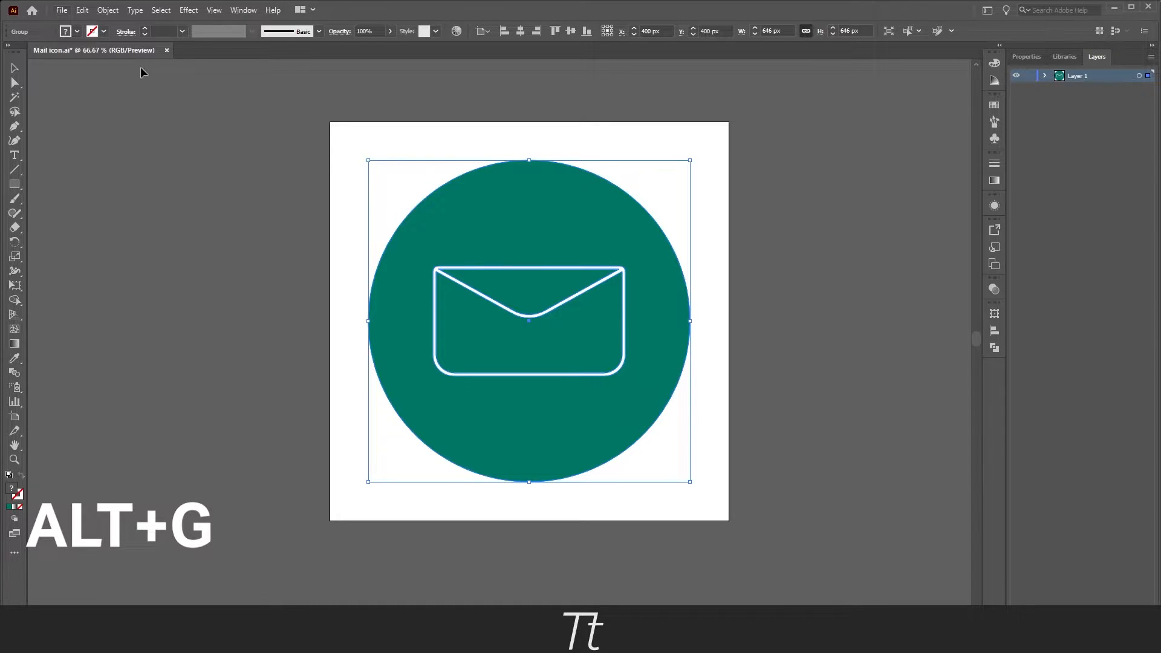
{"action": "left_click", "coordinate": [141, 68]}
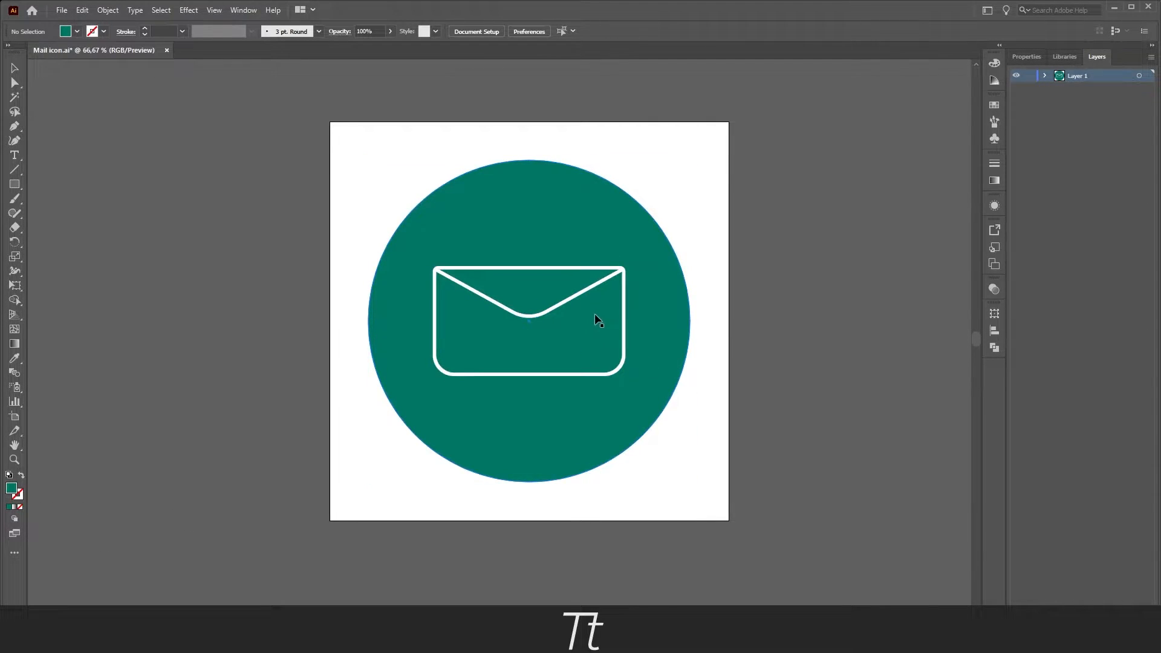
- Expand the grouped mail icon artwork and check the contents of Layer 1
{"action": "key", "text": "ctrl+a"}
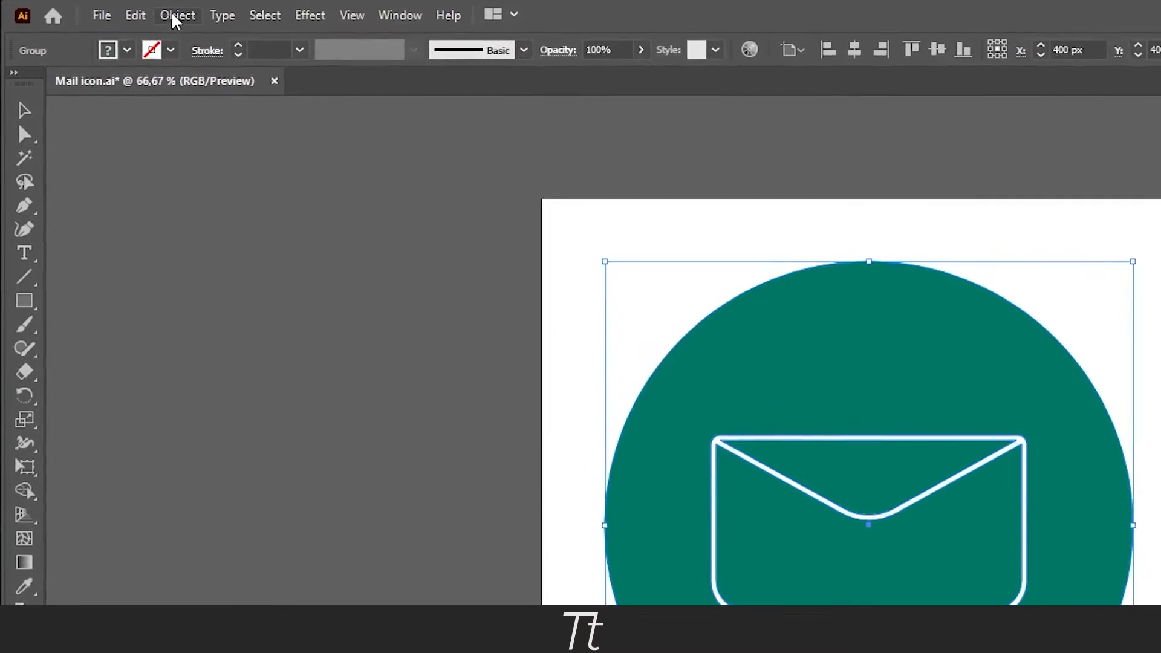
{"action": "left_click", "coordinate": [133, 12]}
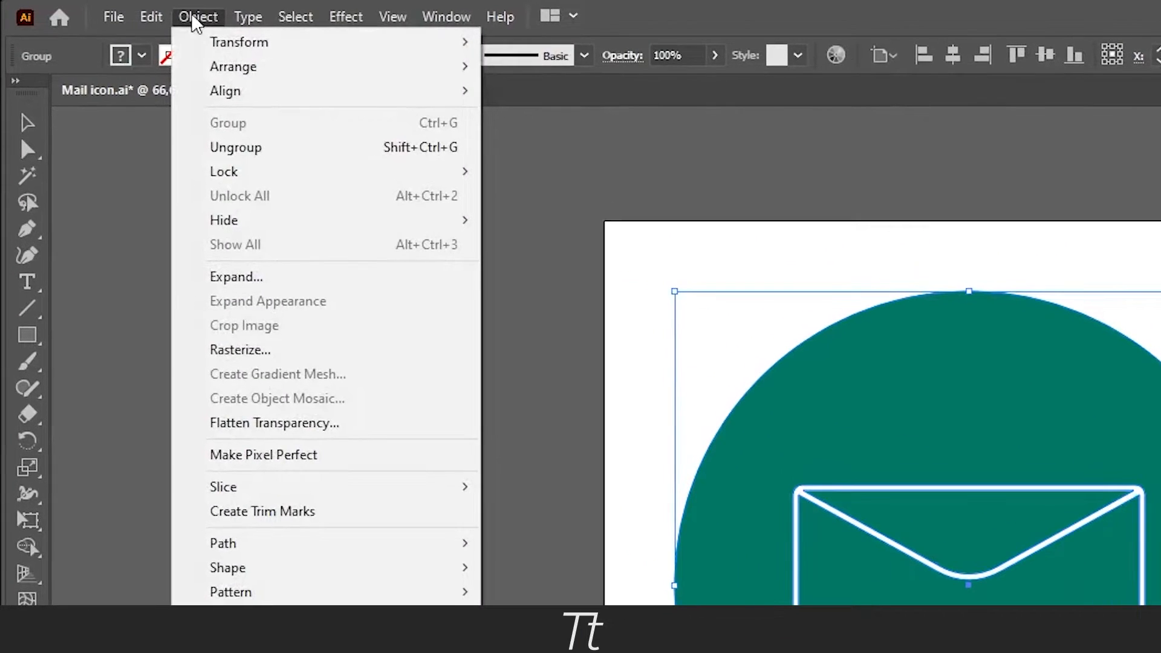
{"action": "left_click", "coordinate": [312, 279]}
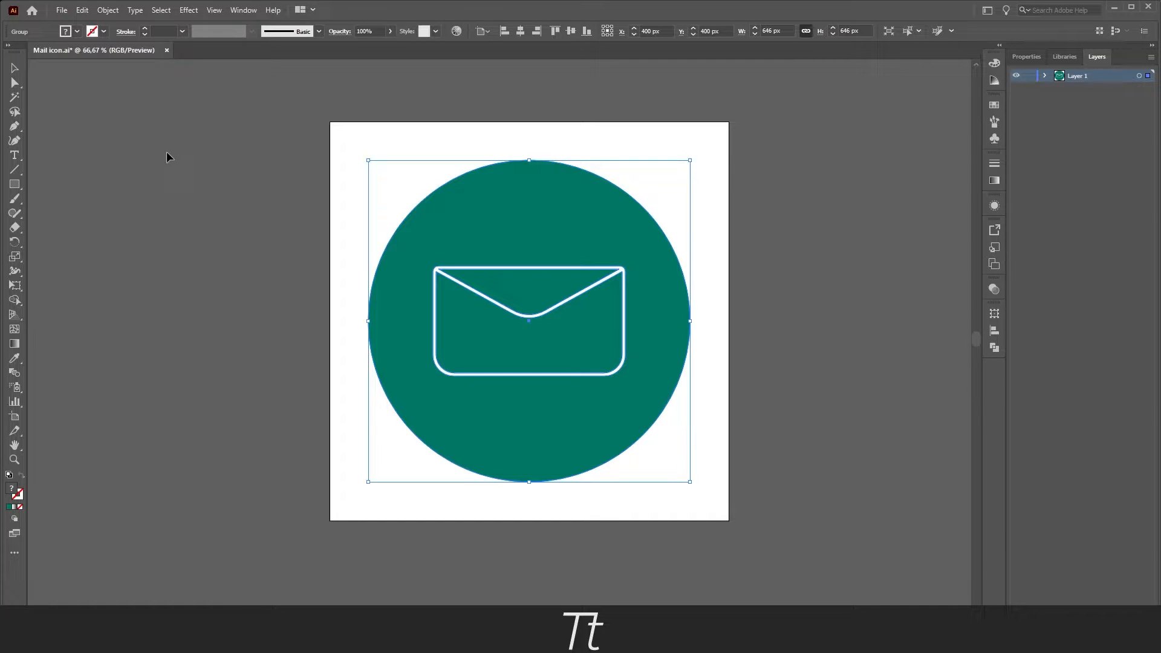
{"action": "left_click", "coordinate": [1036, 81]}
{"action": "left_click", "coordinate": [1045, 75]}
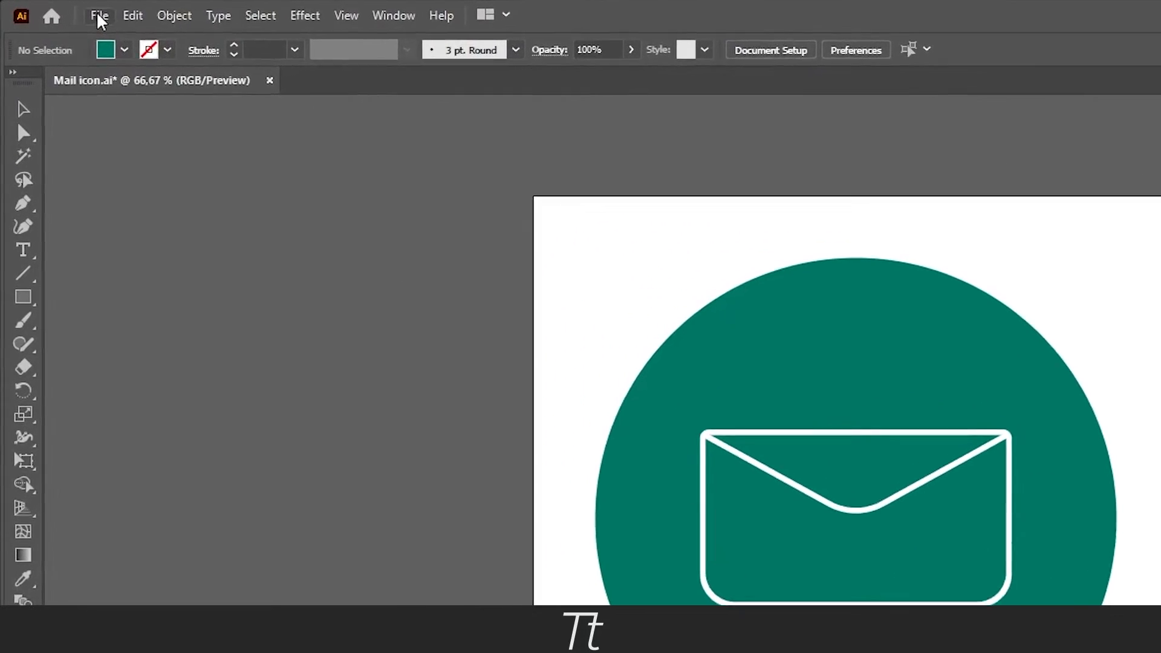
- Save the document under the name "mail icon" in Adobe Illustrator (*.AI) format in the 3D-objekter folder
{"action": "left_click", "coordinate": [99, 18]}
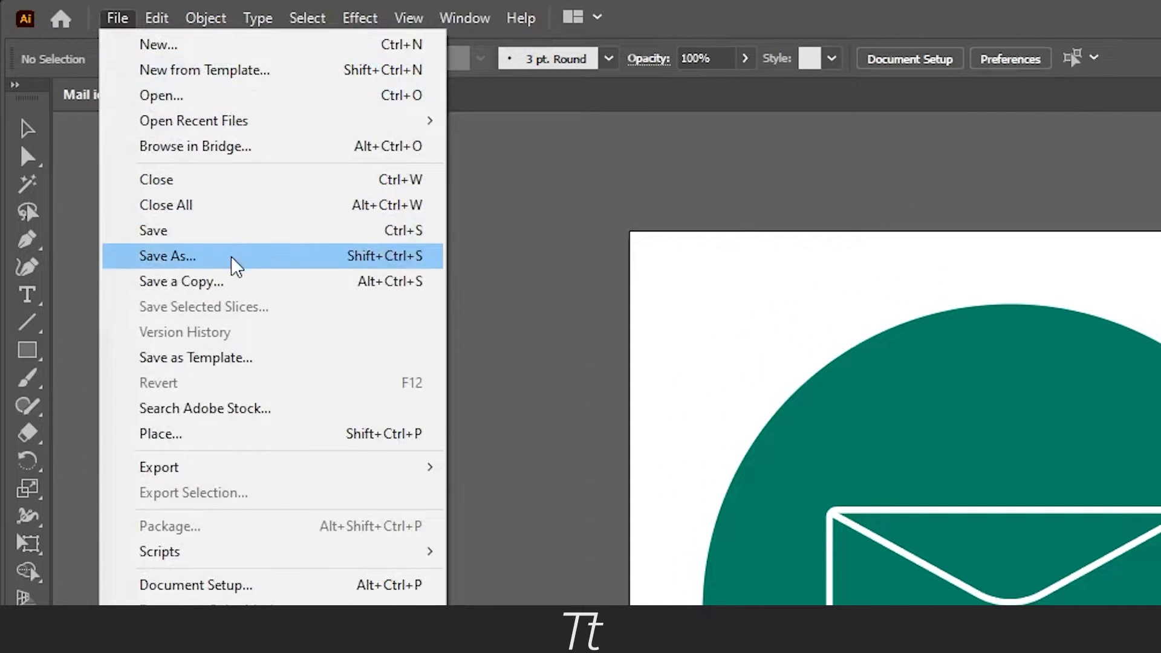
{"action": "left_click", "coordinate": [236, 264]}
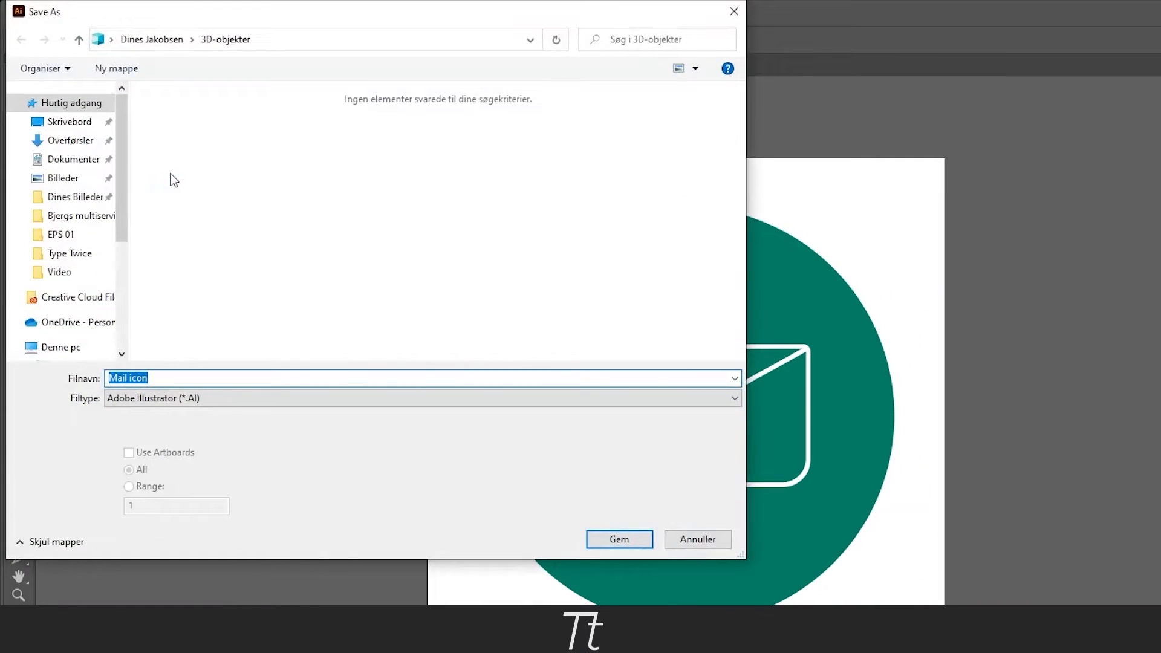
{"action": "type", "text": "mail icon"}
{"action": "left_click", "coordinate": [134, 400]}
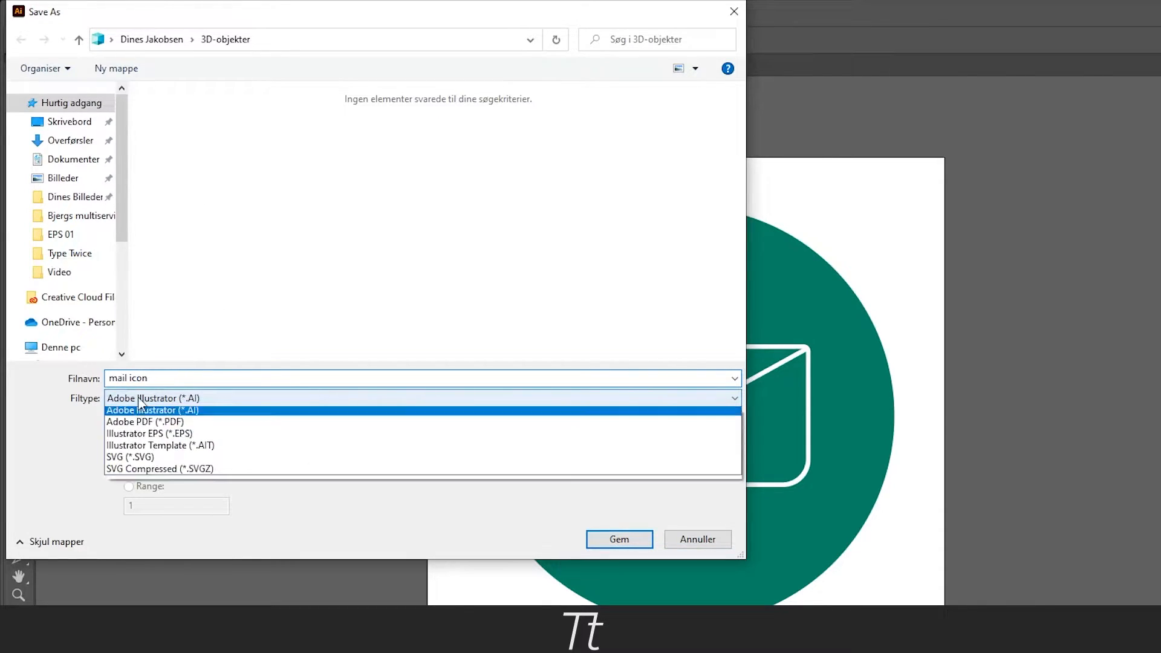
{"action": "left_click", "coordinate": [197, 417]}
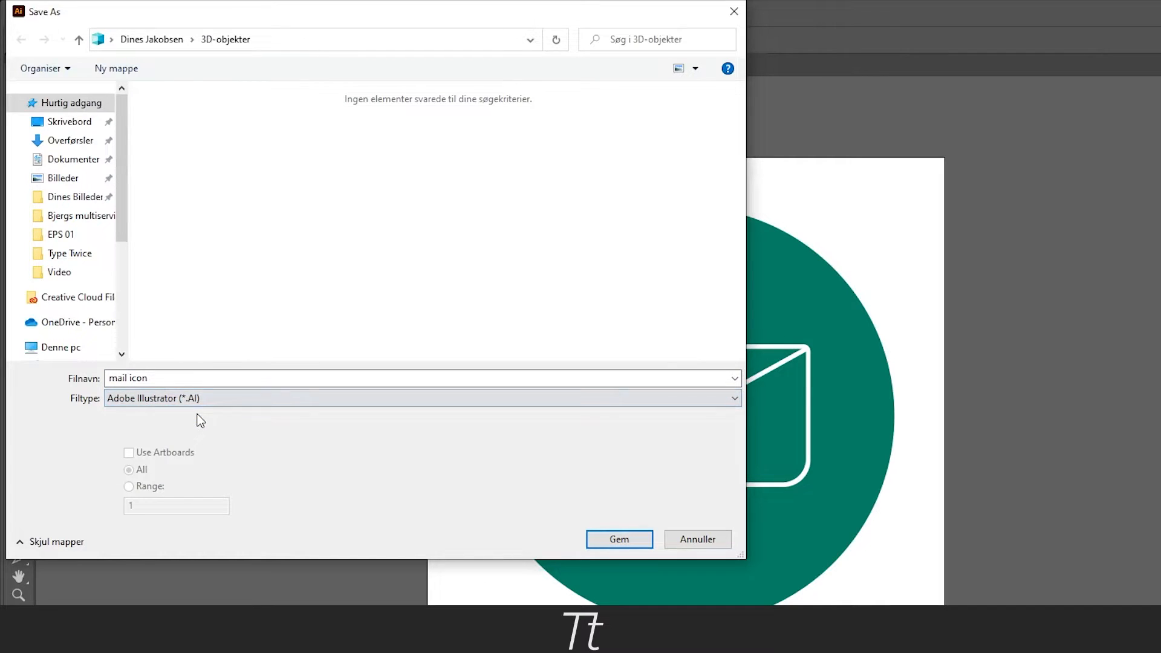
{"action": "left_click", "coordinate": [625, 541]}
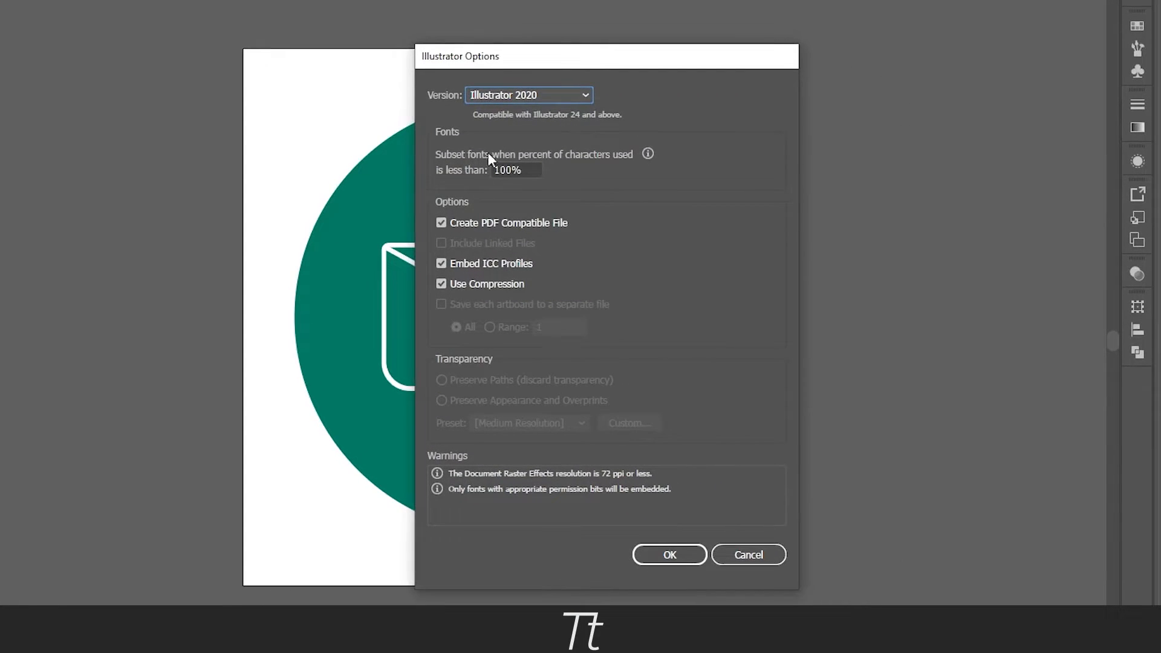
- Choose Illustrator 2020 as the file version and accept the Illustrator save options
{"action": "left_click", "coordinate": [505, 95]}
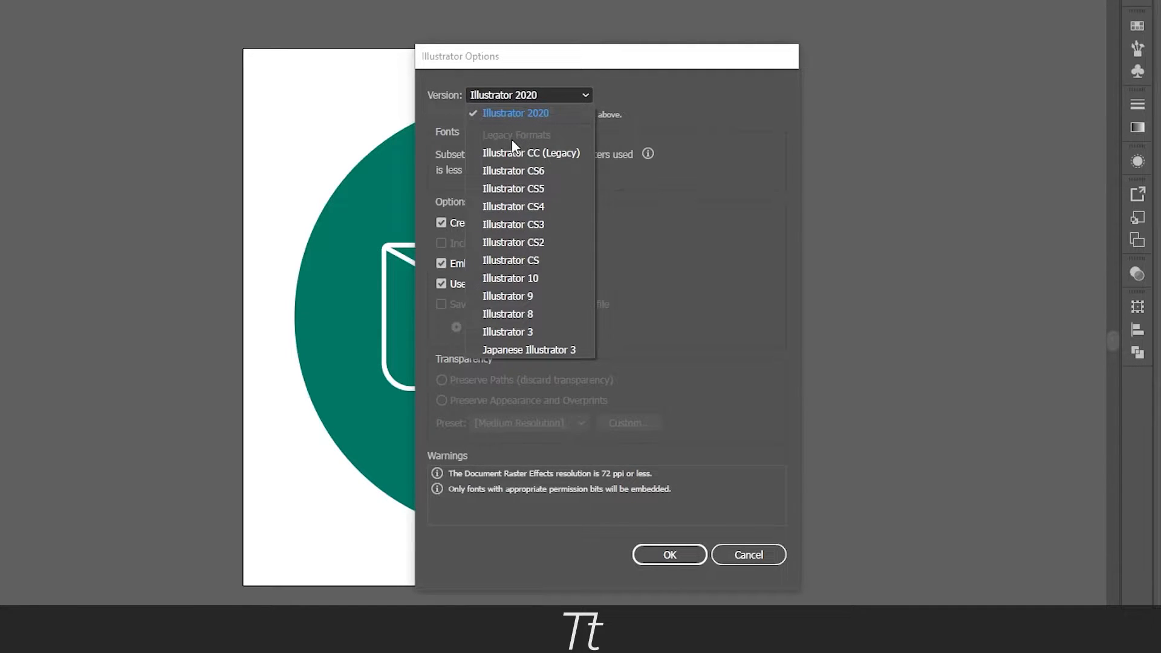
{"action": "left_click", "coordinate": [530, 113]}
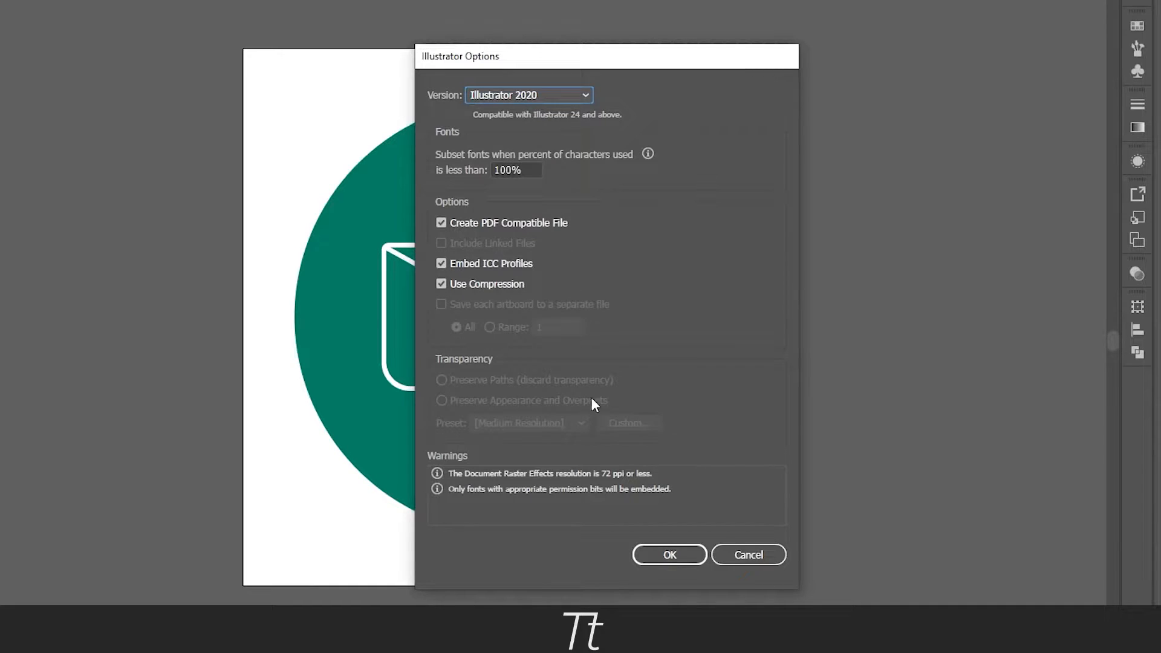
{"action": "left_click", "coordinate": [670, 555]}
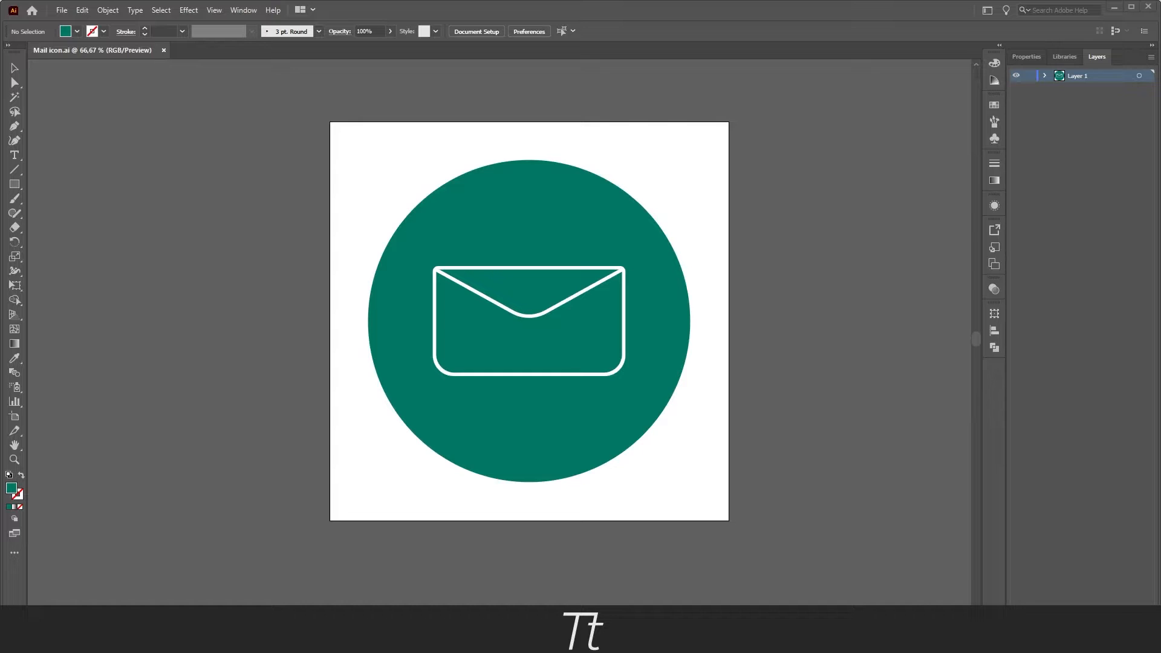
- Switch to Chrome, search Google for "adobe stock" and accept the cookie terms
{"action": "left_click", "coordinate": [803, 641]}
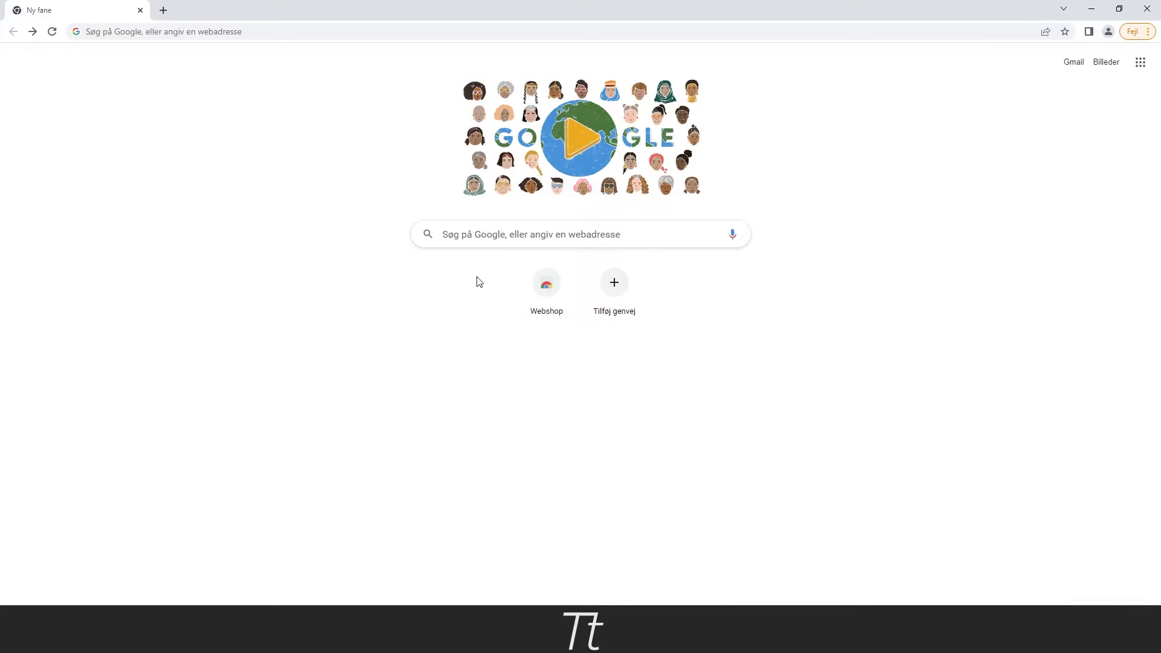
{"action": "left_click", "coordinate": [174, 34]}
{"action": "type", "text": "adob"}
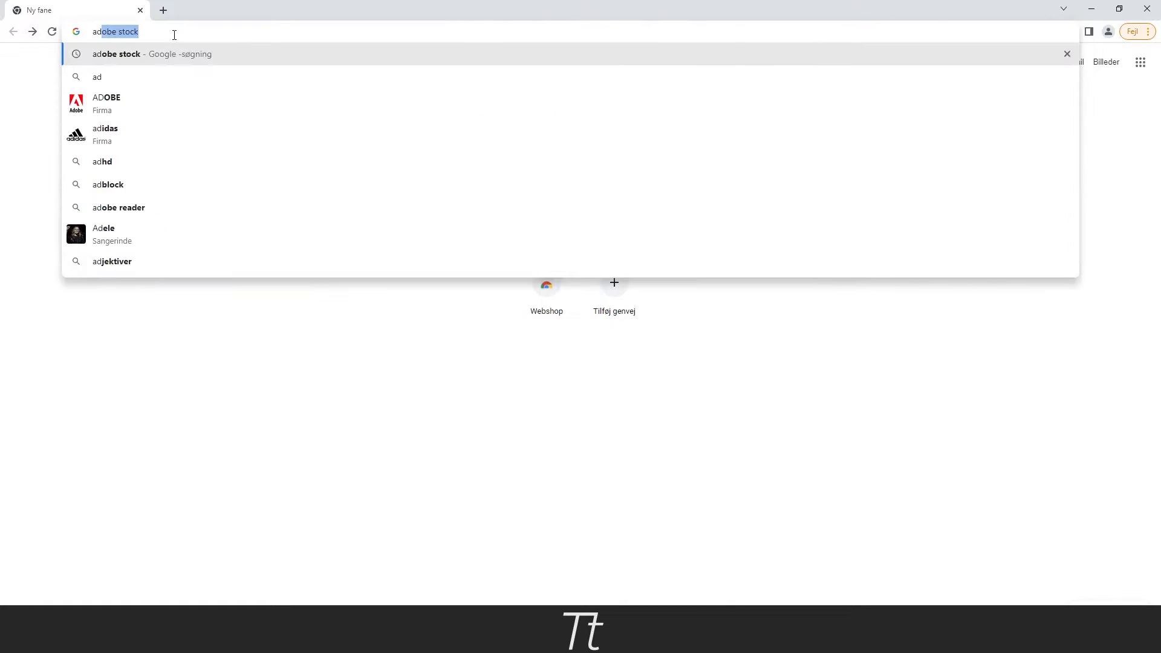
{"action": "type", "text": "e stock"}
{"action": "key", "text": "Return"}
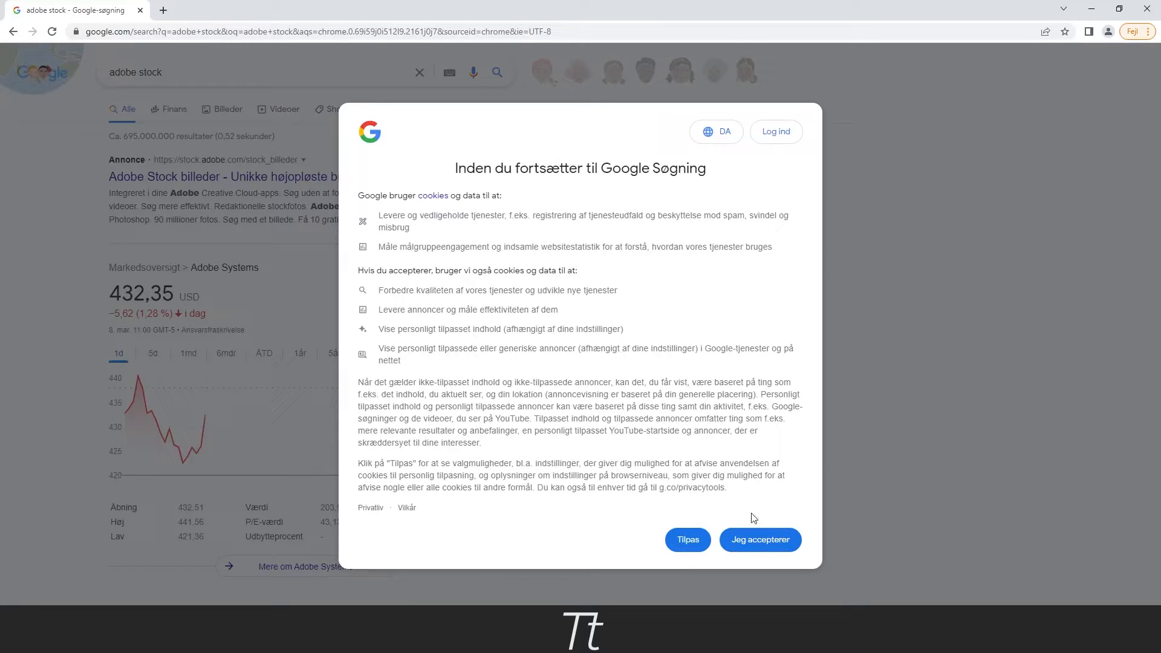
{"action": "left_click", "coordinate": [756, 540]}
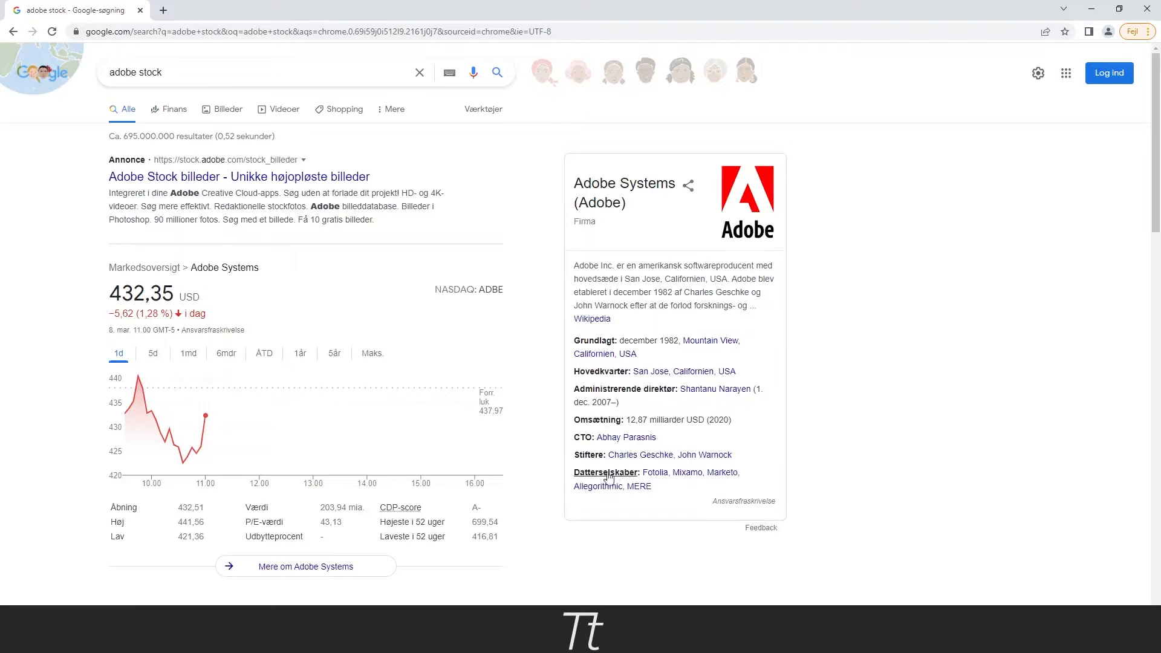
- Open the Adobe Stock website from the search results and go to its Sælg contributor portal
{"action": "scroll", "coordinate": [459, 390], "scroll_direction": "down", "scroll_amount": 5}
{"action": "left_click", "coordinate": [341, 328]}
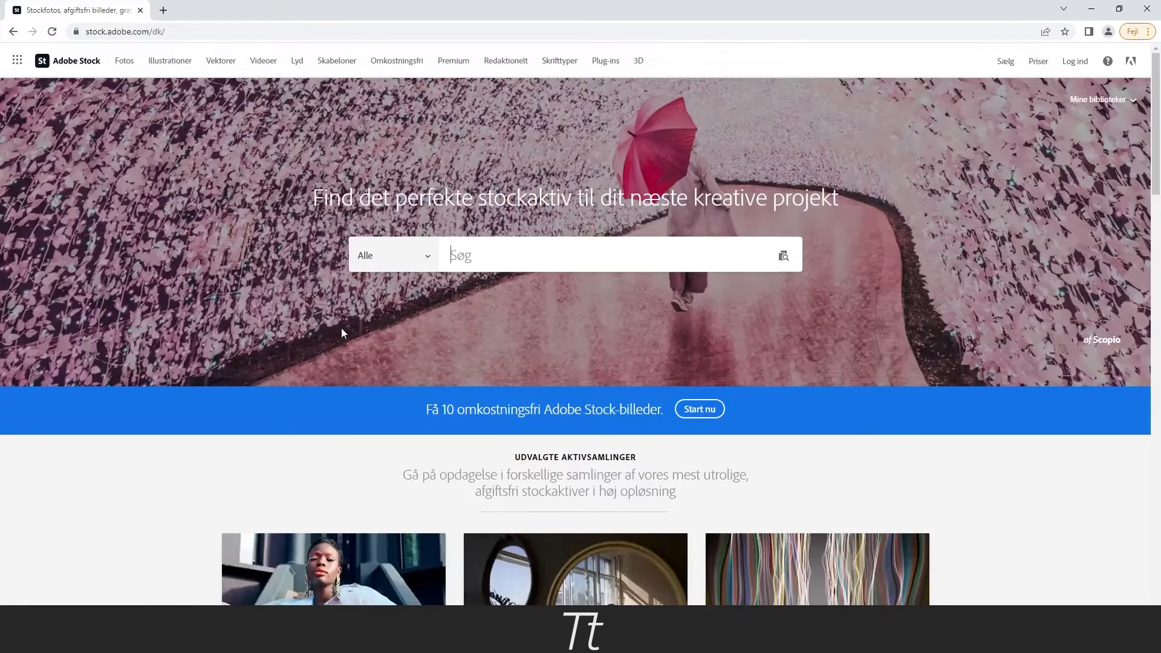
{"action": "left_click", "coordinate": [963, 602]}
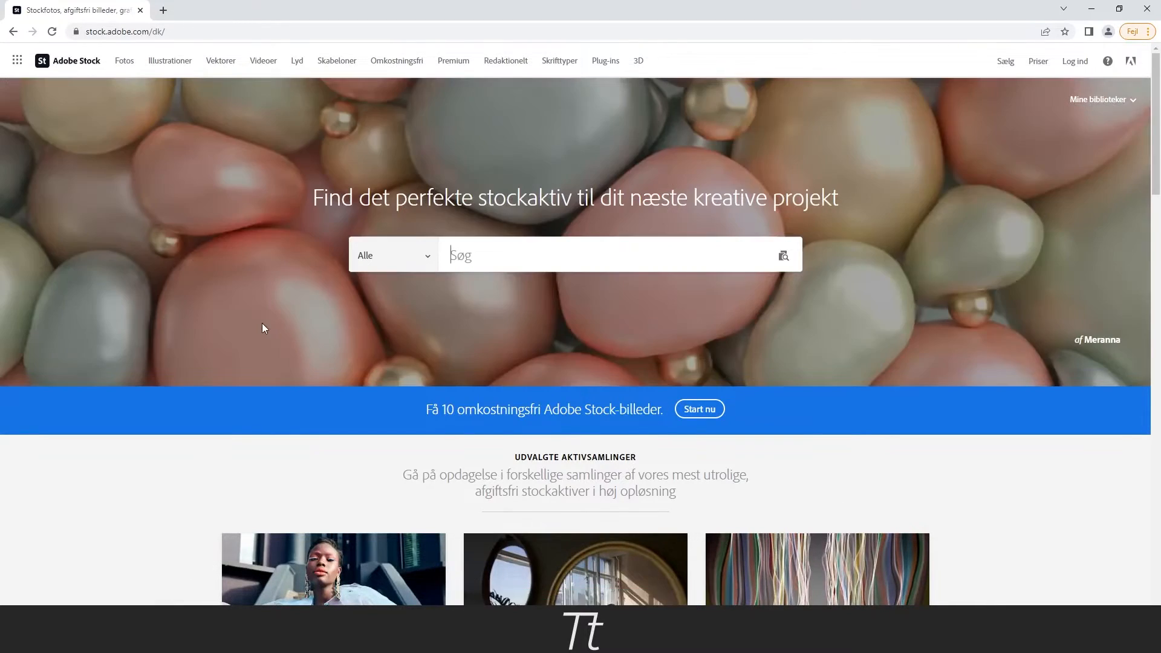
{"action": "left_click", "coordinate": [733, 251]}
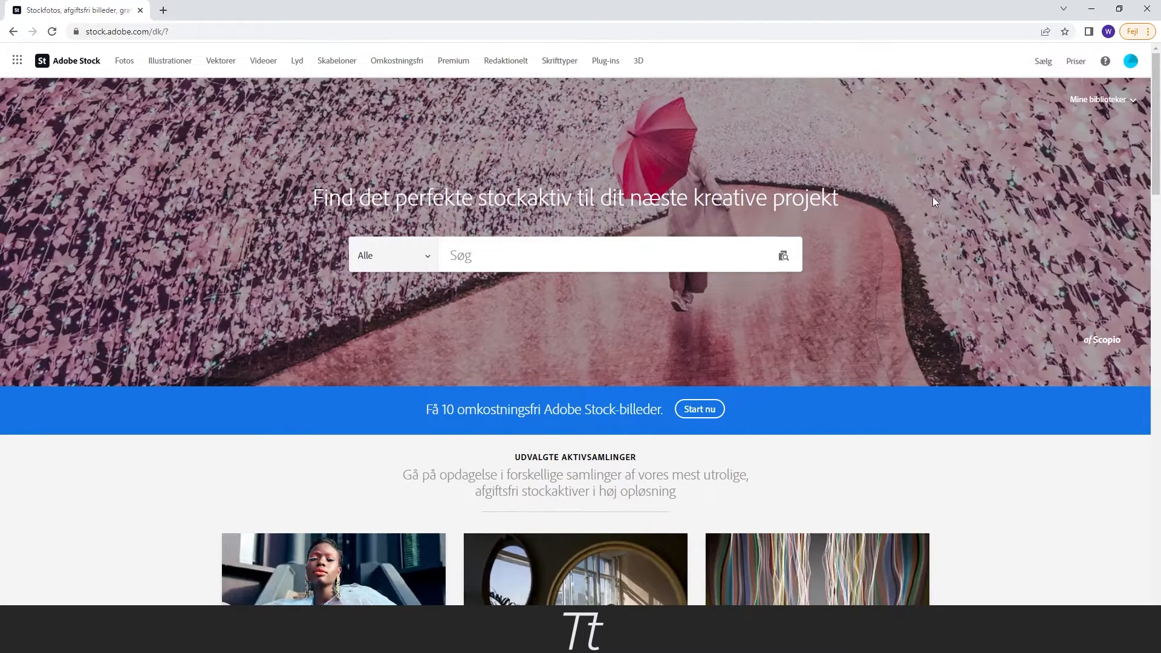
{"action": "left_click", "coordinate": [1046, 62]}
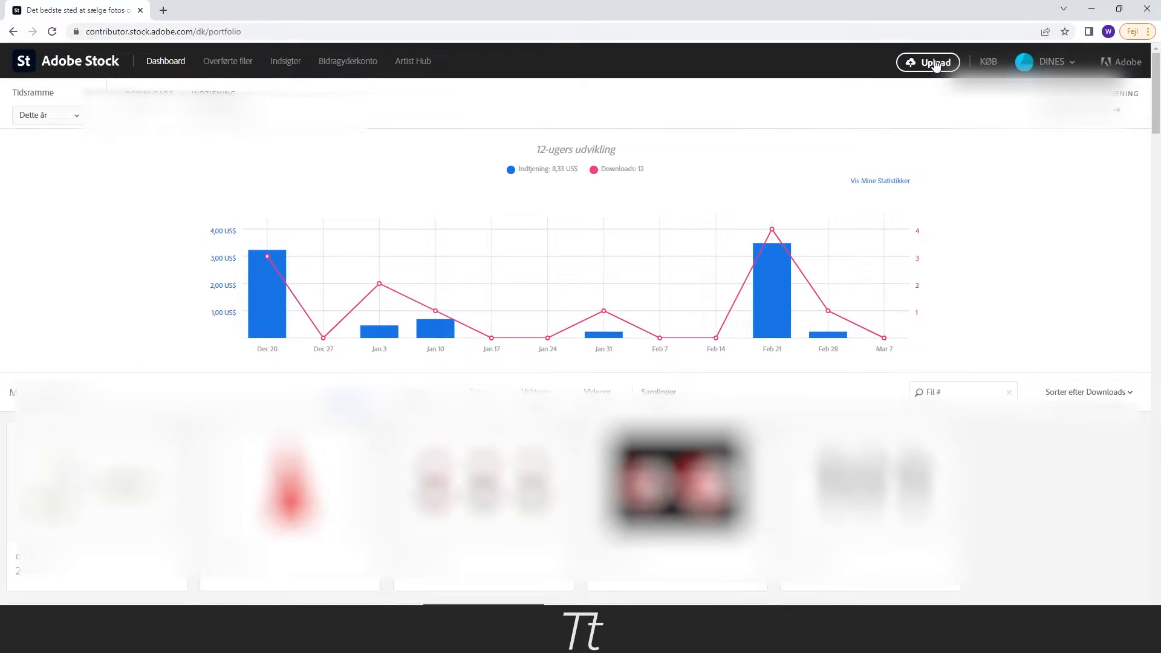
- Upload the "mail icon" AI file from the 3D-objekter folder to the contributor account
{"action": "left_click", "coordinate": [934, 63]}
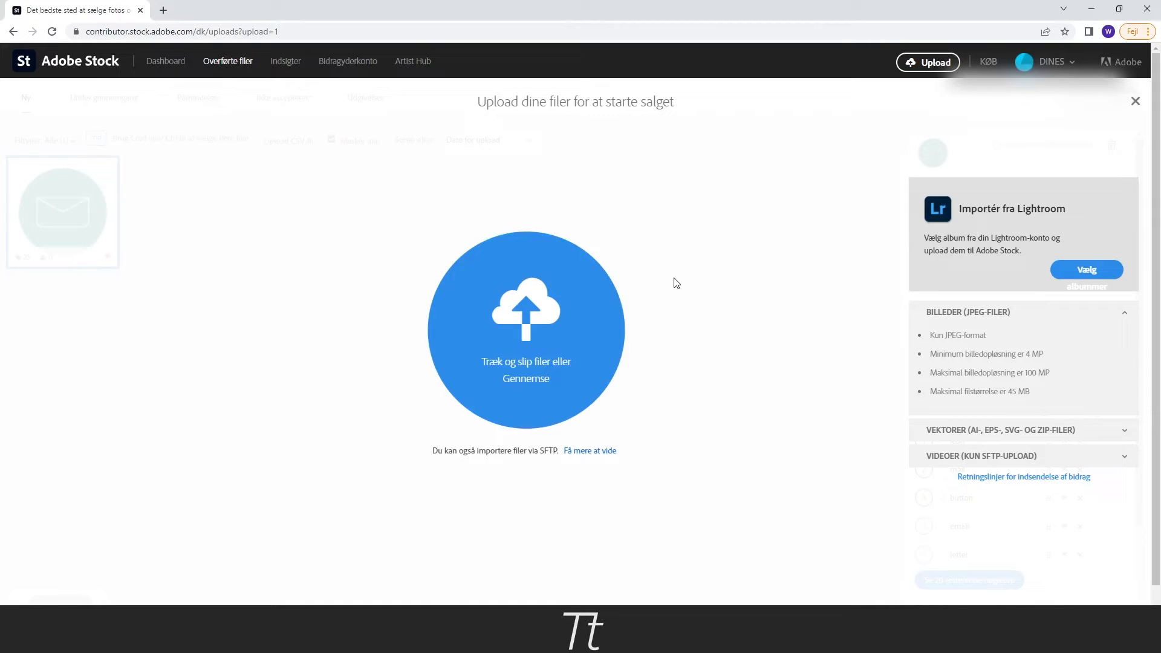
{"action": "left_click", "coordinate": [543, 378]}
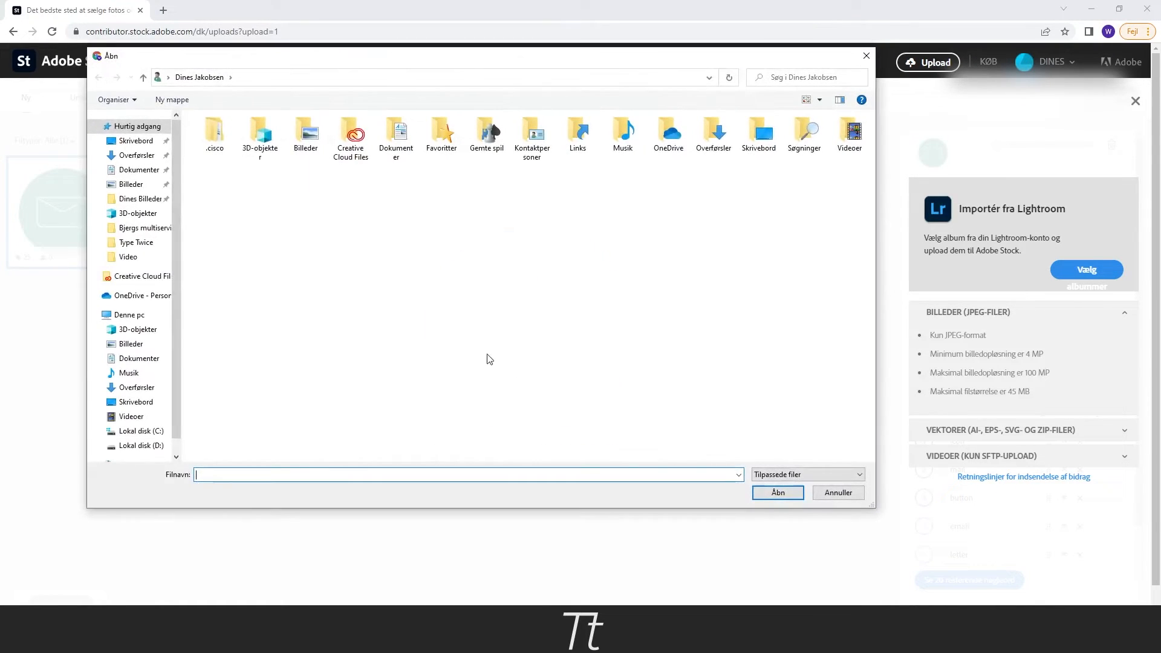
{"action": "left_click", "coordinate": [140, 213]}
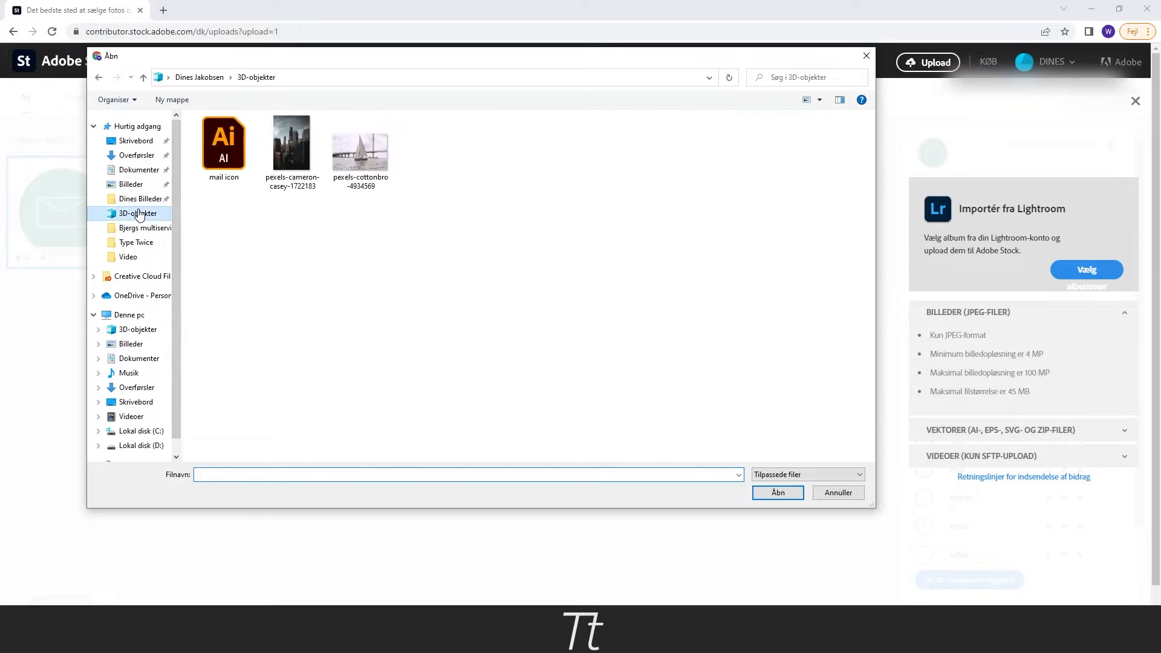
{"action": "left_click", "coordinate": [212, 160]}
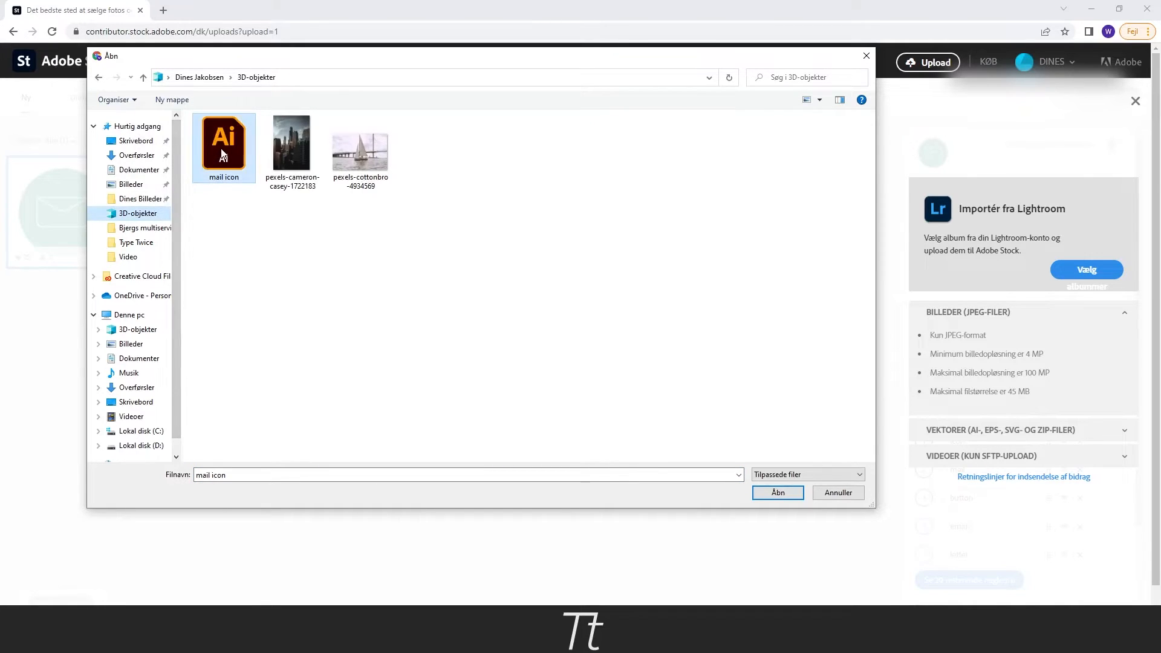
{"action": "left_click", "coordinate": [778, 493]}
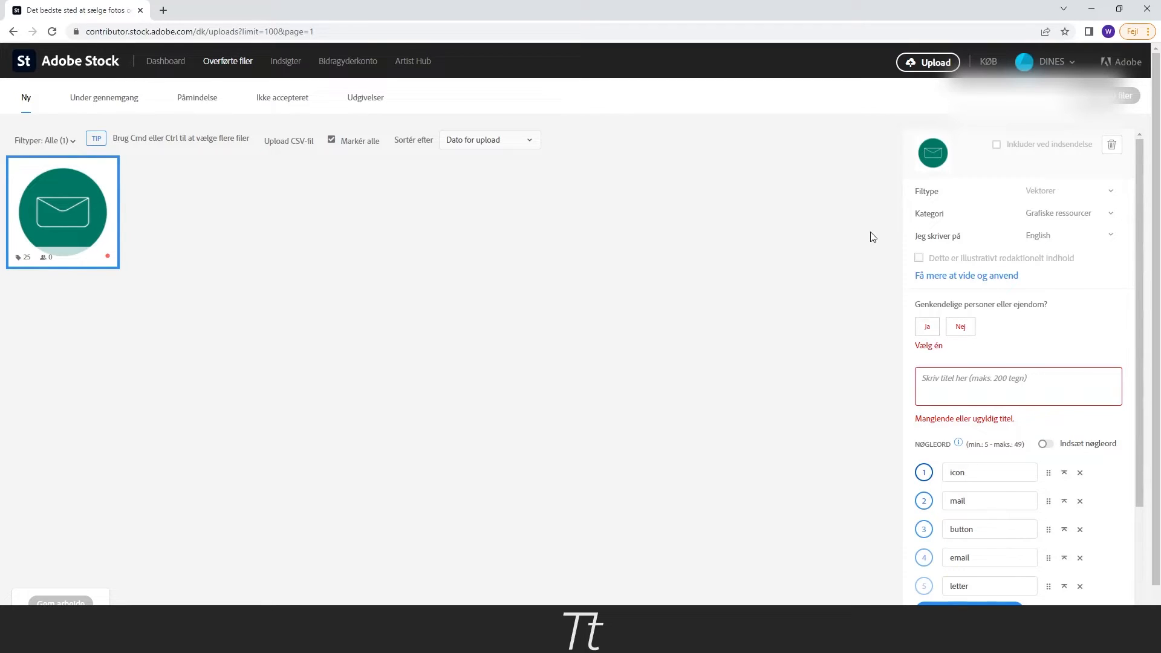
- Set the uploaded icon's category to Grafiske ressourcer and answer Nej for recognizable people or property
{"action": "left_click", "coordinate": [1055, 214]}
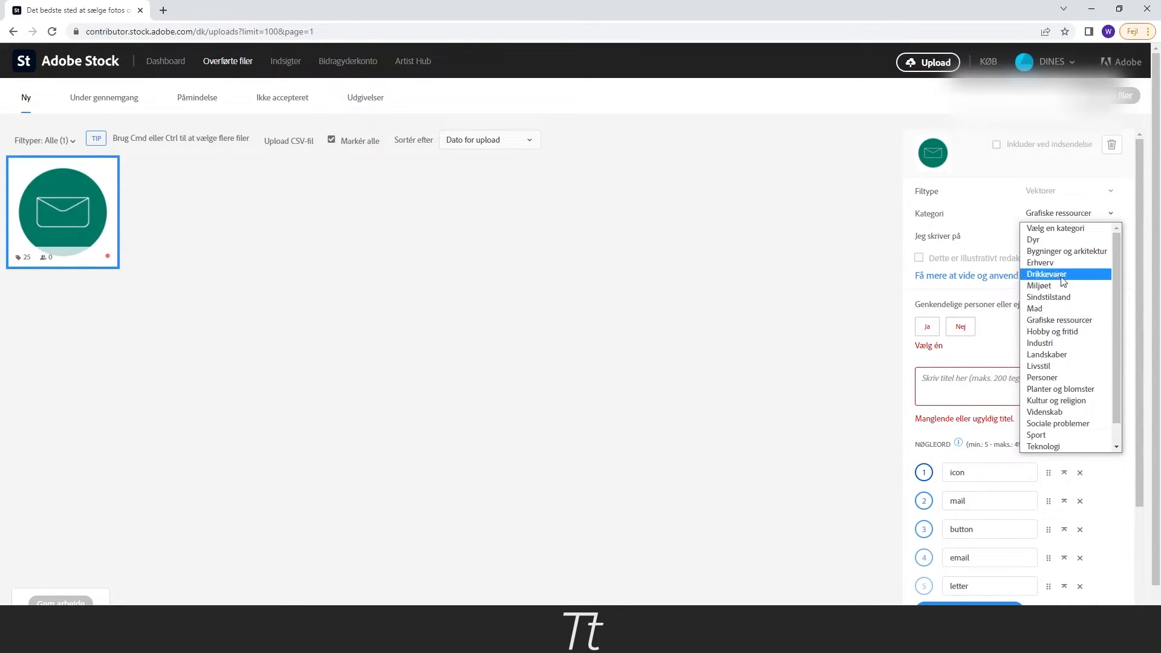
{"action": "left_click", "coordinate": [1065, 322]}
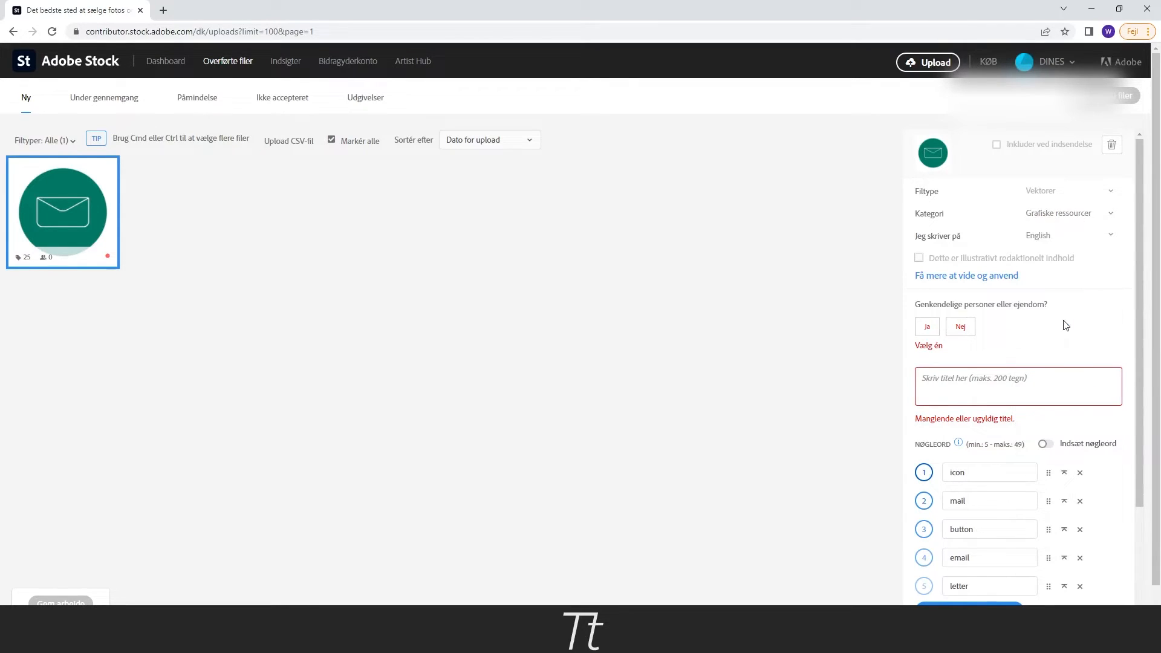
{"action": "left_click", "coordinate": [956, 331]}
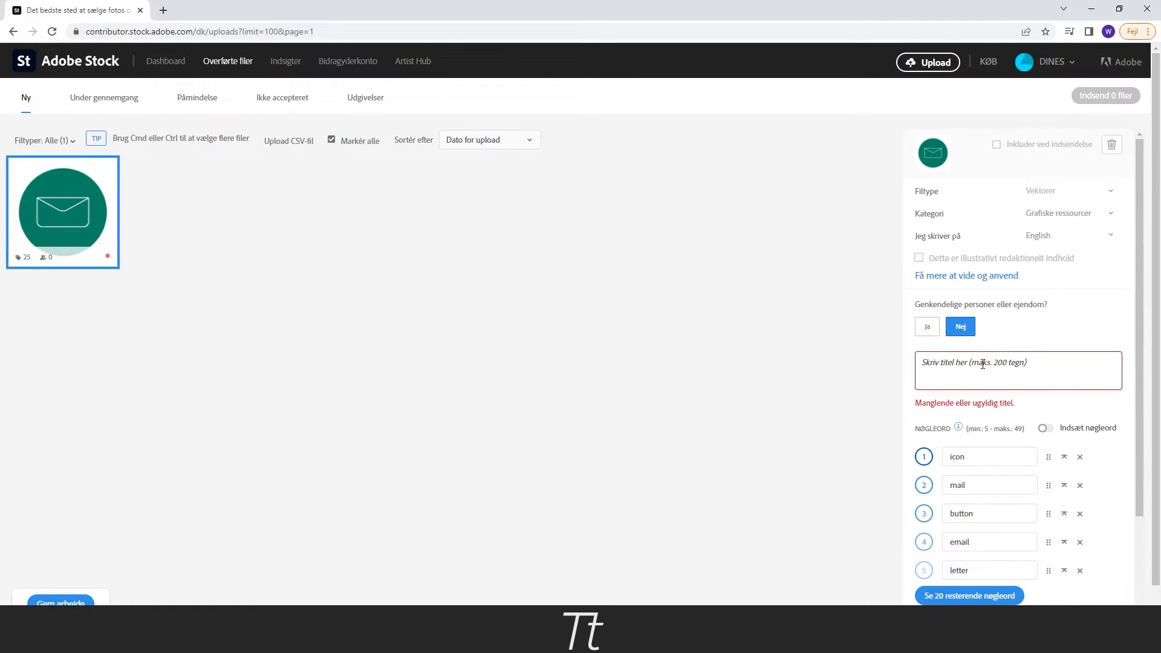
- Title the uploaded icon "mail envelope icon"
{"action": "left_click", "coordinate": [988, 366]}
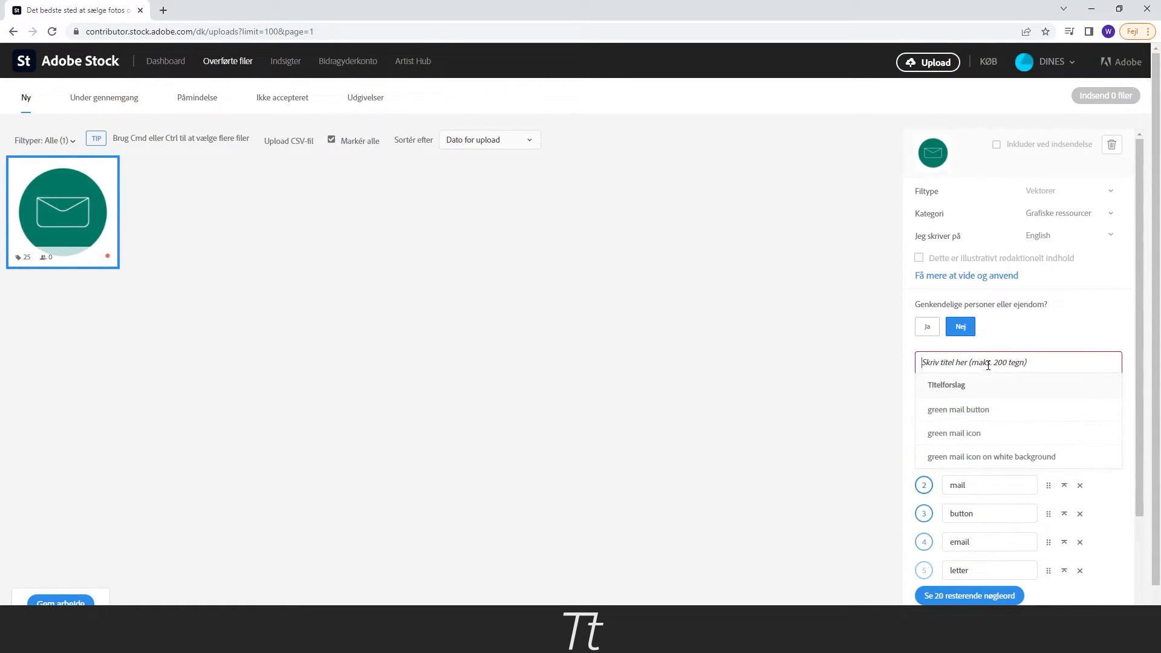
{"action": "type", "text": "mail env"}
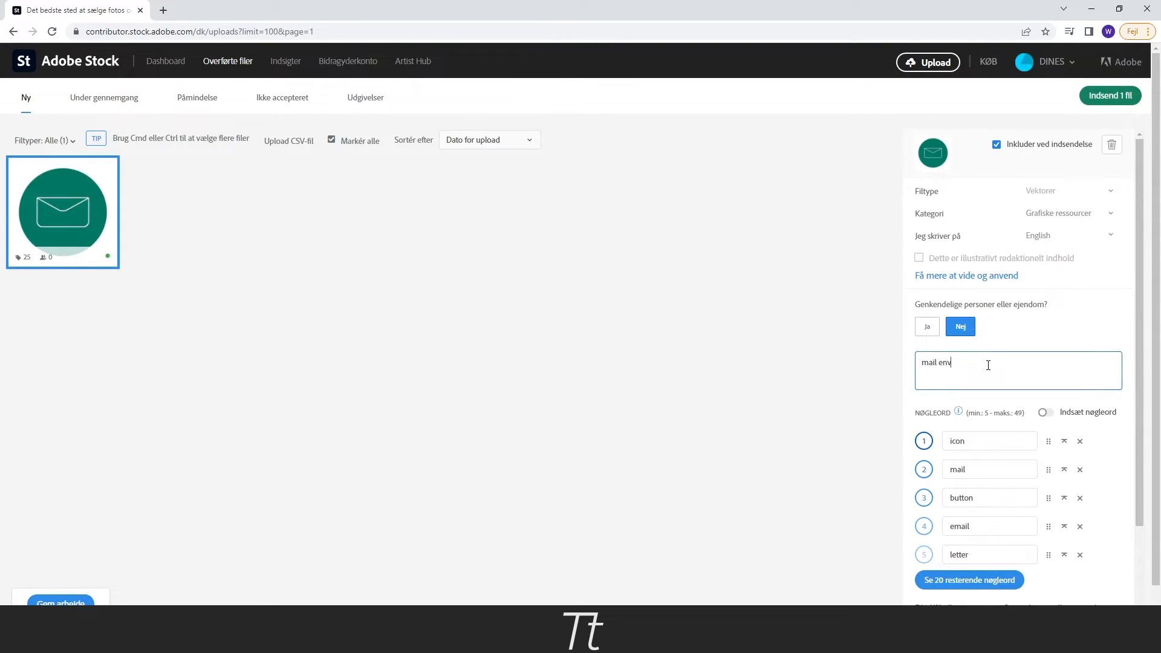
{"action": "type", "text": "elope icon"}
- Enable Indsæt nøgleord and replace all keywords with "envolope, mail, email, e-mail, message, electronic mail, letter, mailbox, icon, contact, web, internet, newsletter, post, send, receive"
{"action": "scroll", "coordinate": [1001, 353], "scroll_direction": "down", "scroll_amount": 1}
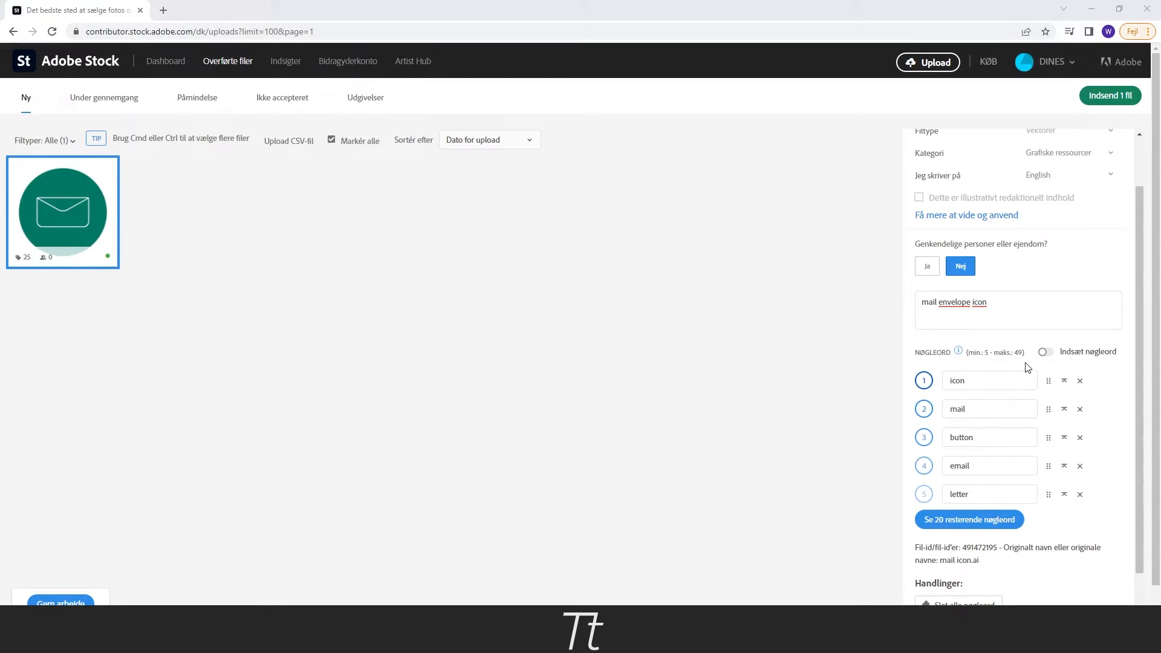
{"action": "left_click", "coordinate": [992, 531]}
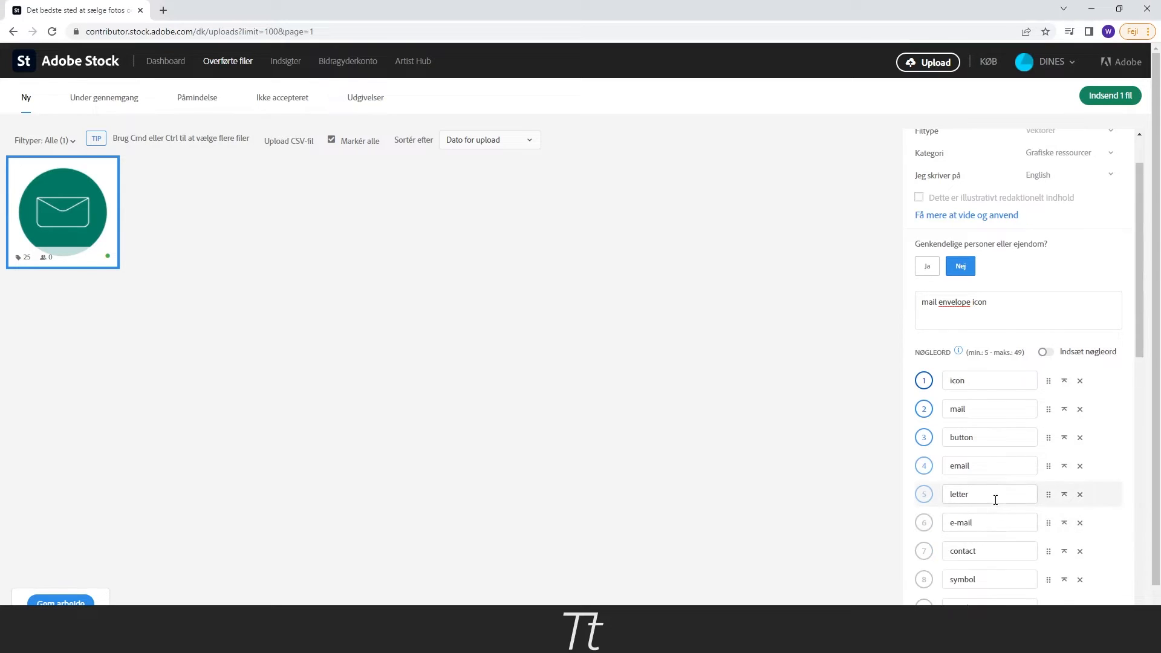
{"action": "scroll", "coordinate": [996, 500], "scroll_direction": "down", "scroll_amount": 2}
{"action": "scroll", "coordinate": [1029, 302], "scroll_direction": "up", "scroll_amount": 1}
{"action": "left_click", "coordinate": [1045, 230]}
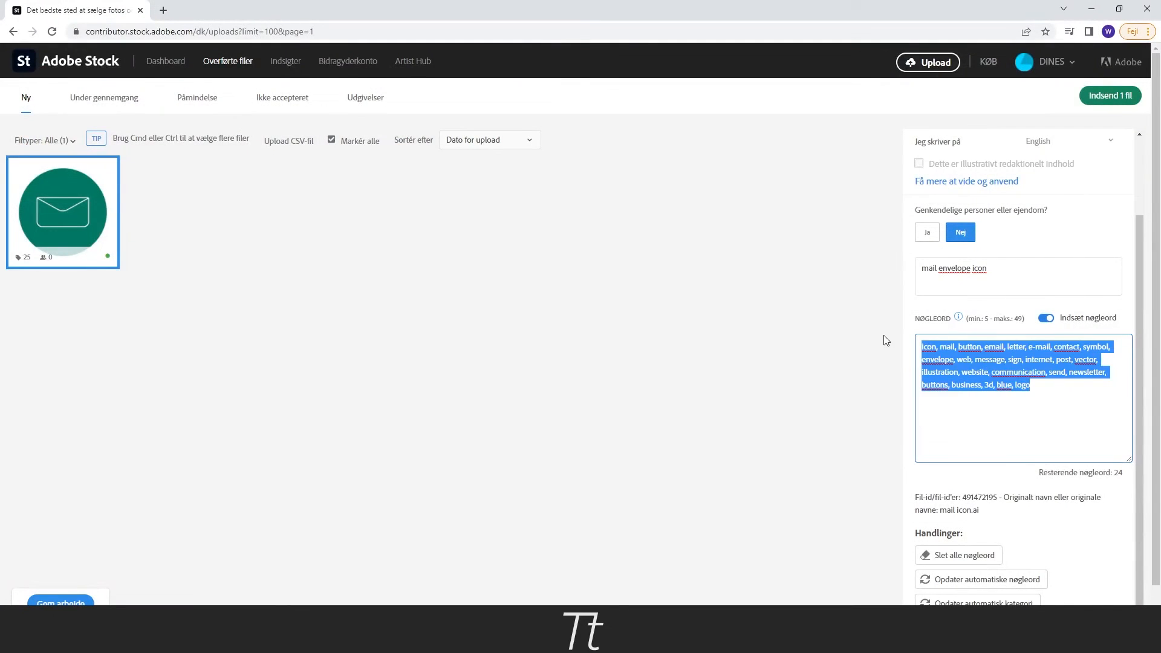
{"action": "type", "text": "envolope, mail, email, e-mail,"}
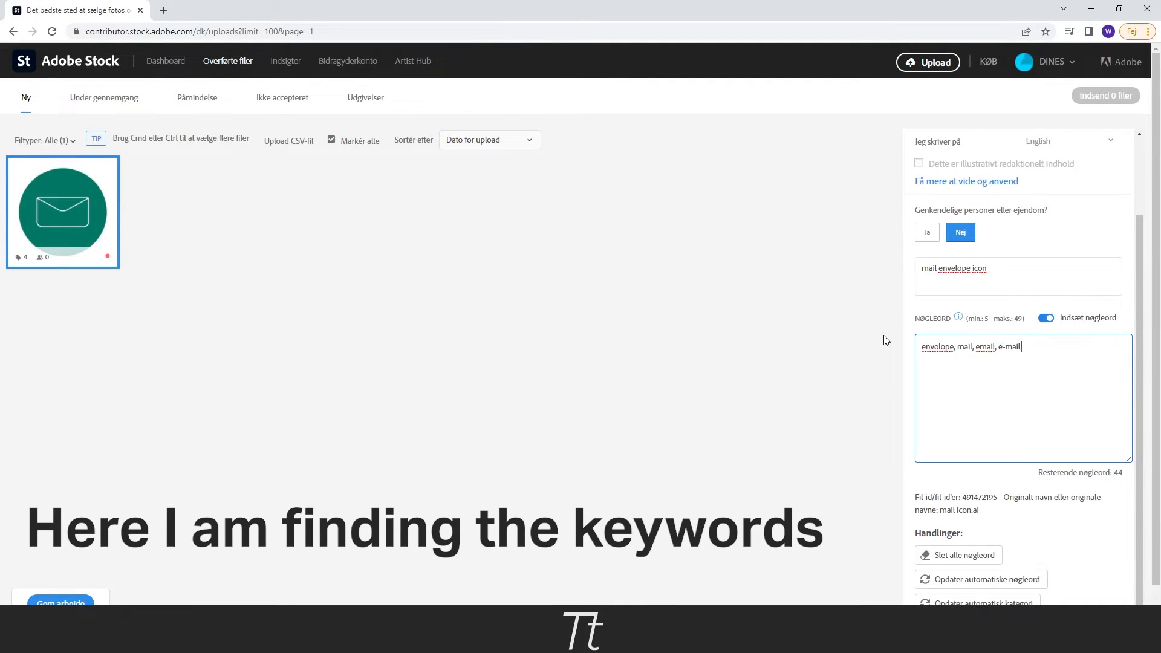
{"action": "type", "text": " message, electronic mail, letter, mailbox, icon, contact, web, internet, newsletter, post, send, receive,"}
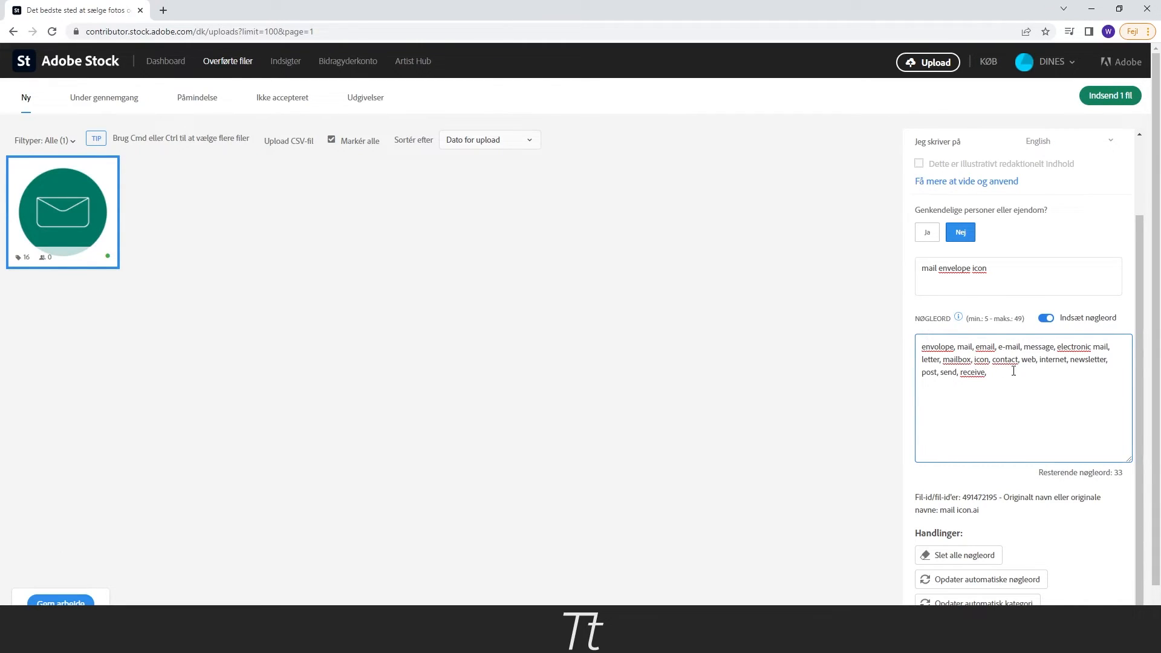
- Add the keywords "paper, communication, business, round icon, fast, delivery, porto, world wide web, line, mail envelope" to the end of the list
{"action": "type", "text": " paper, communication, business"}
{"action": "type", "text": ", round ucin"}
{"action": "type", "text": "t, delivery, porto, world wide web, line, mail envek"}
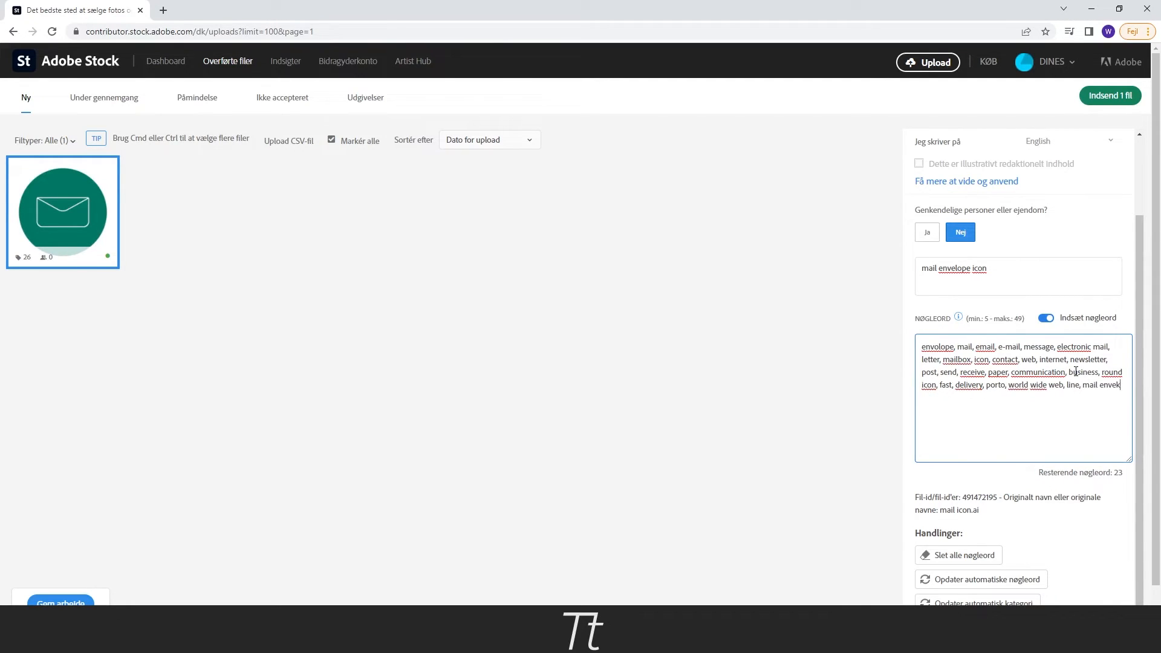
{"action": "key", "text": "BackSpace"}
{"action": "type", "text": "lope"}
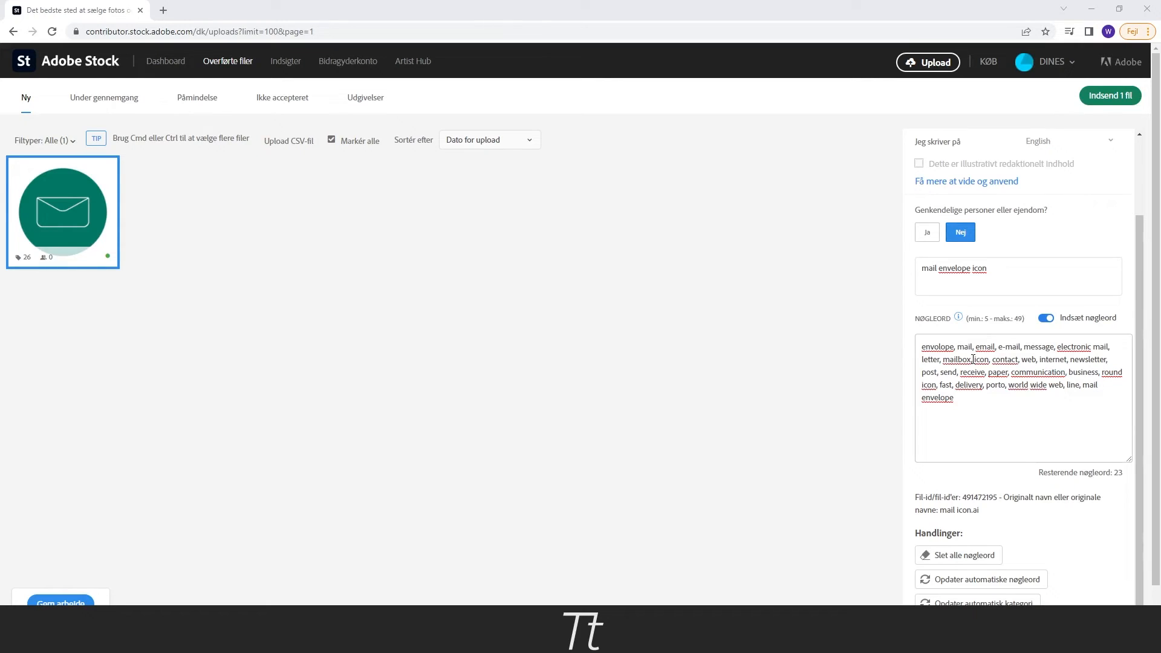
- Submit the mail envelope icon to Adobe Stock for review and confirm sending the one file
{"action": "left_click", "coordinate": [1104, 101]}
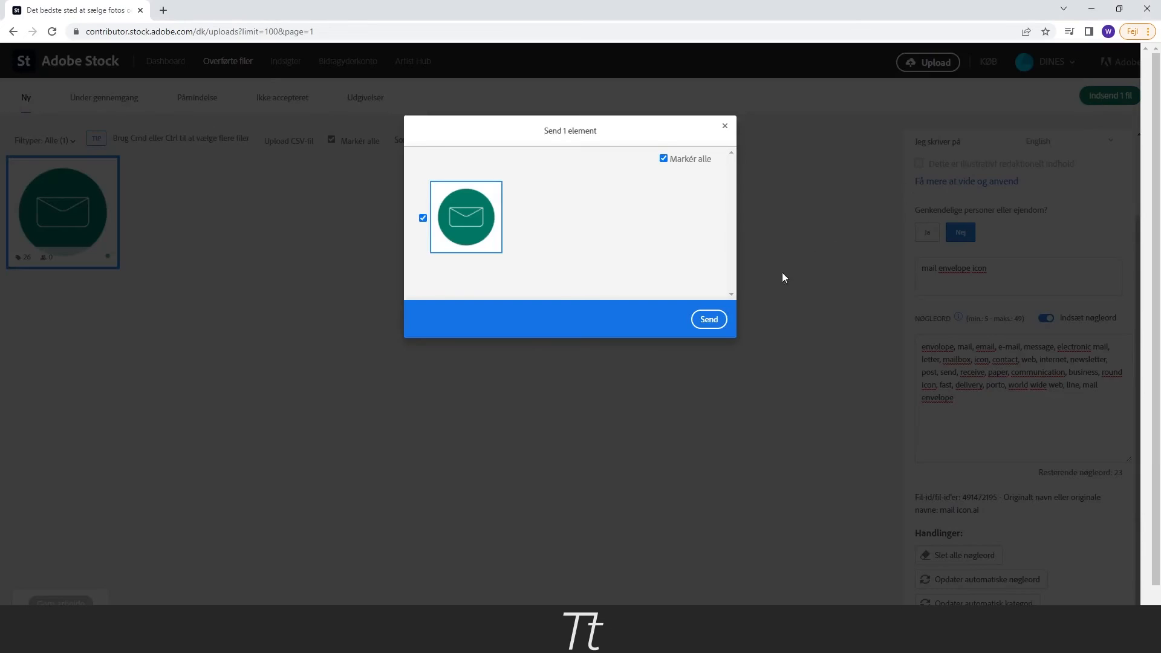
{"action": "left_click", "coordinate": [711, 320]}
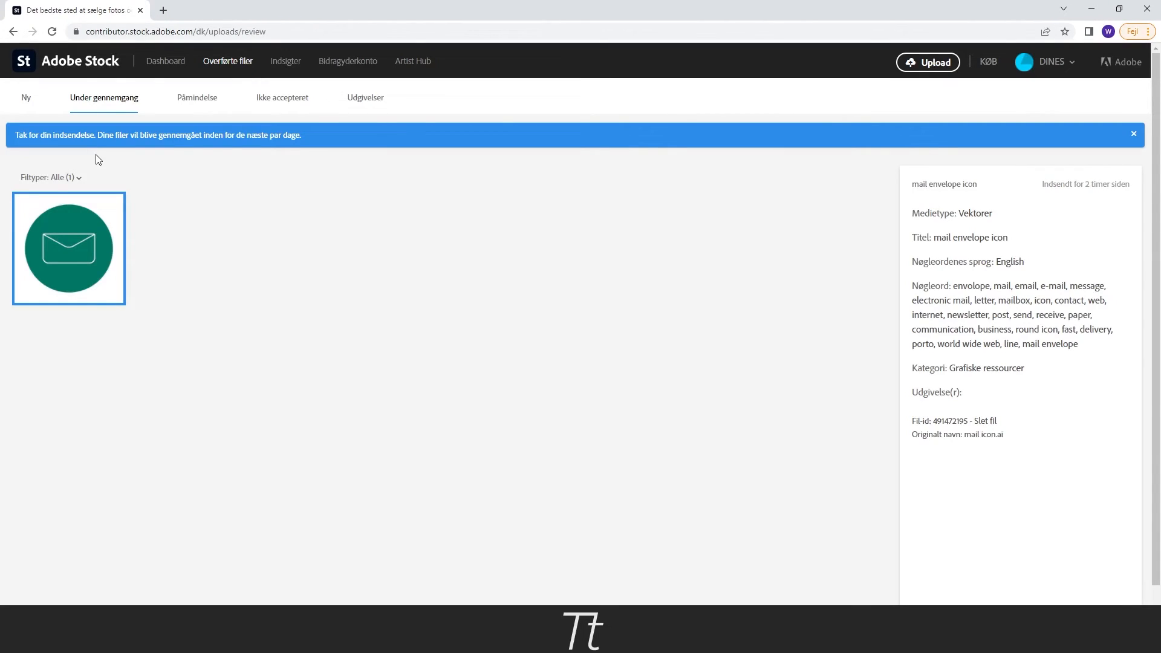